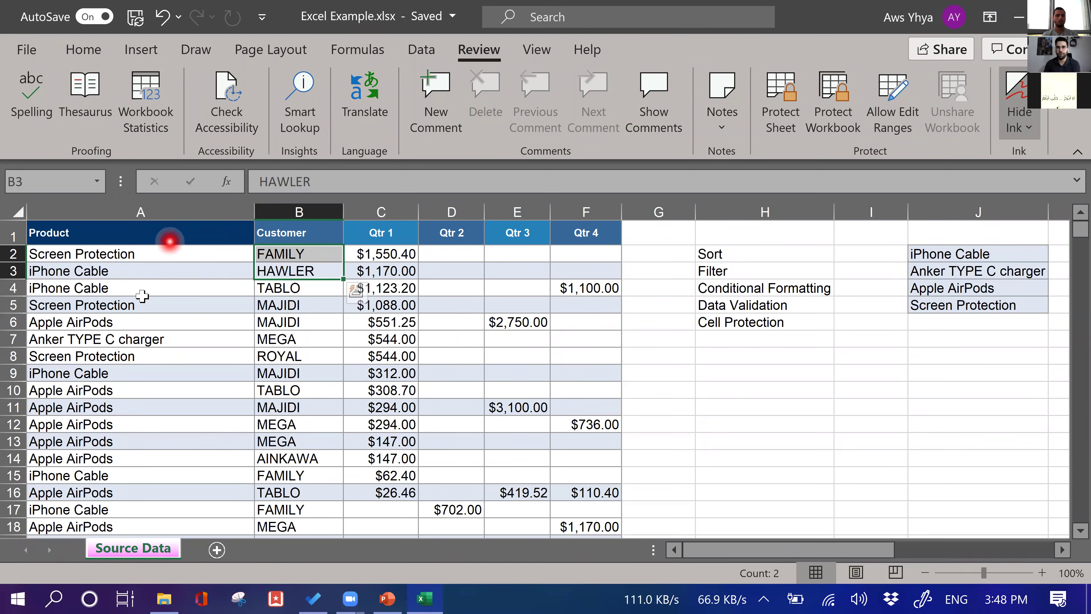
Sort the Product column A to Z, expanding the selection so whole rows stay together
{"action": "left_click", "coordinate": [85, 51]}
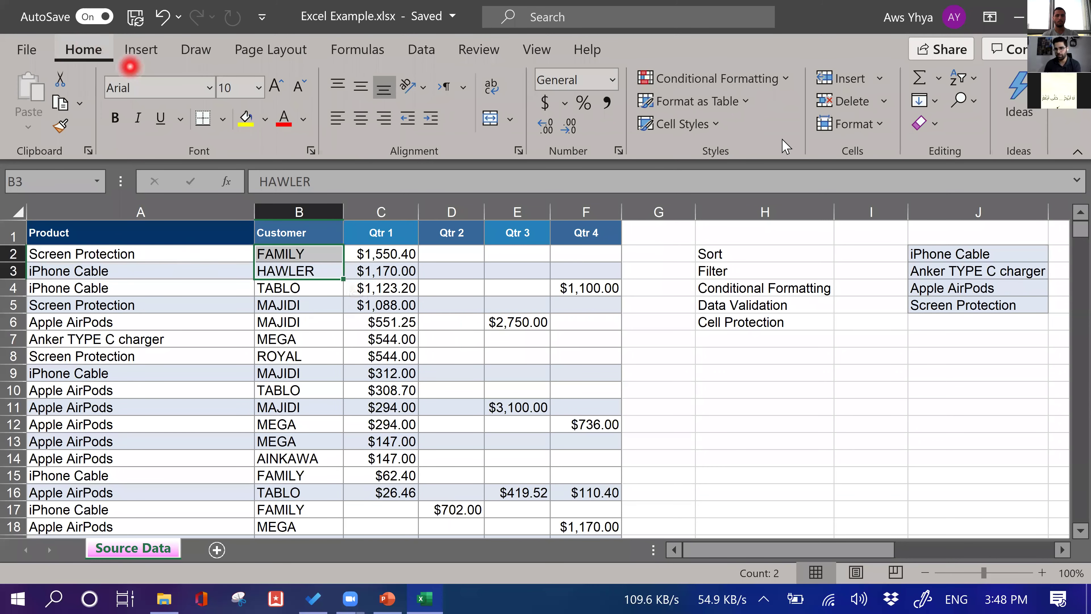
{"action": "left_click", "coordinate": [138, 228]}
{"action": "key", "text": "ctrl+shift+Down"}
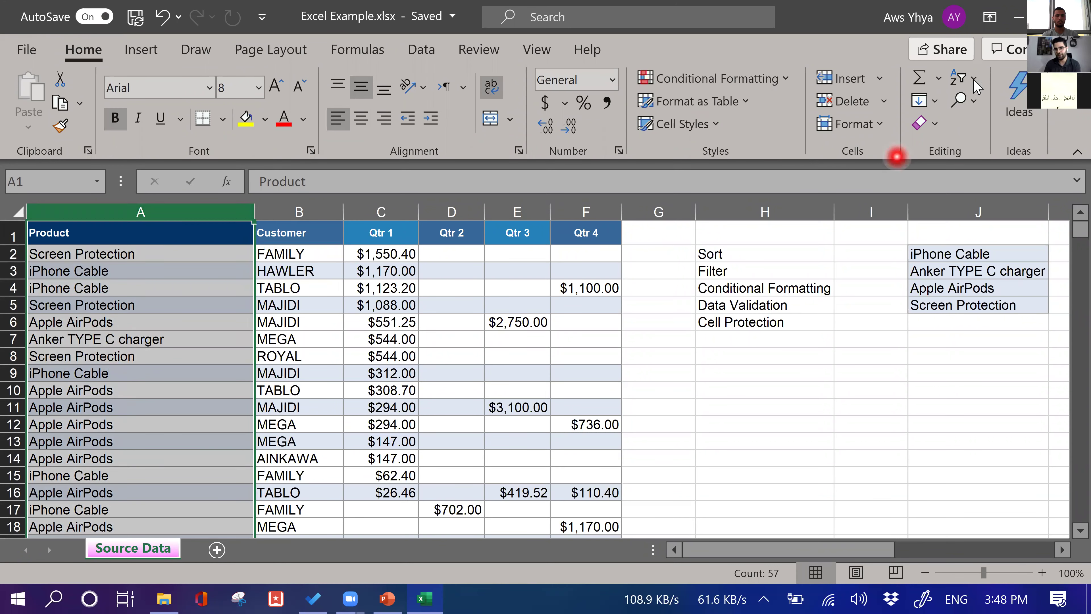
{"action": "left_click", "coordinate": [960, 86]}
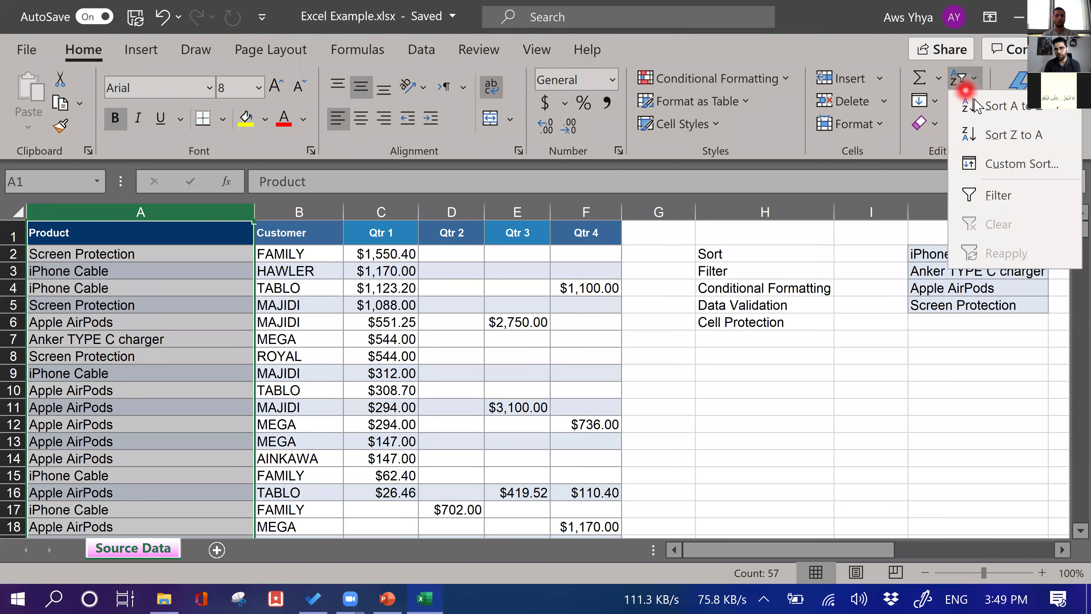
{"action": "left_click", "coordinate": [976, 104]}
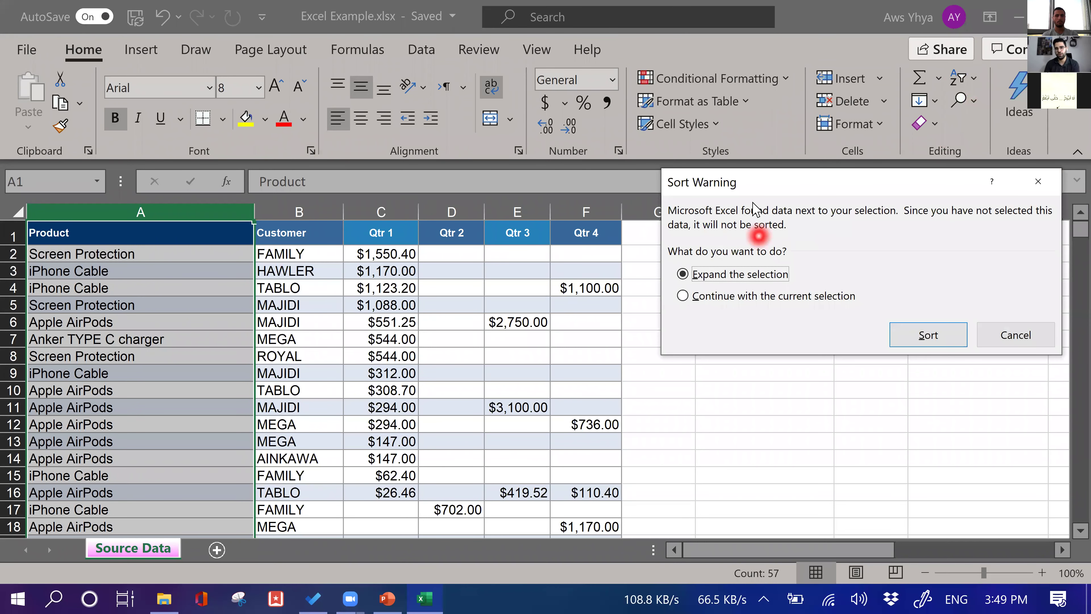
{"action": "left_click_drag", "start_coordinate": [773, 193], "coordinate": [491, 180]}
{"action": "left_click", "coordinate": [655, 323]}
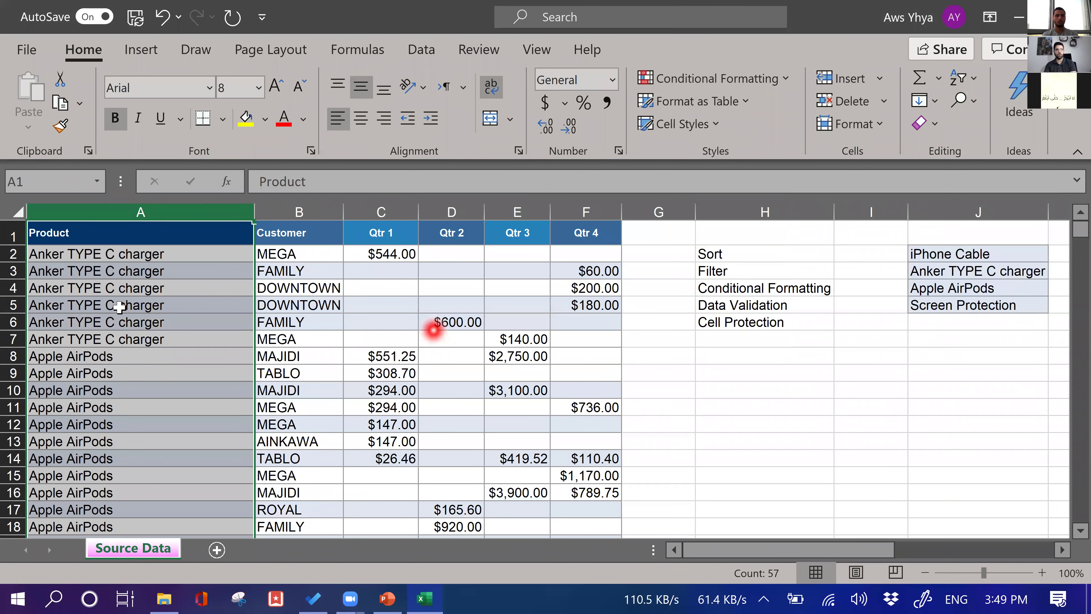
Select the Apple AirPods cells A8:A15 and scroll to review the sorted table
{"action": "left_click", "coordinate": [138, 253]}
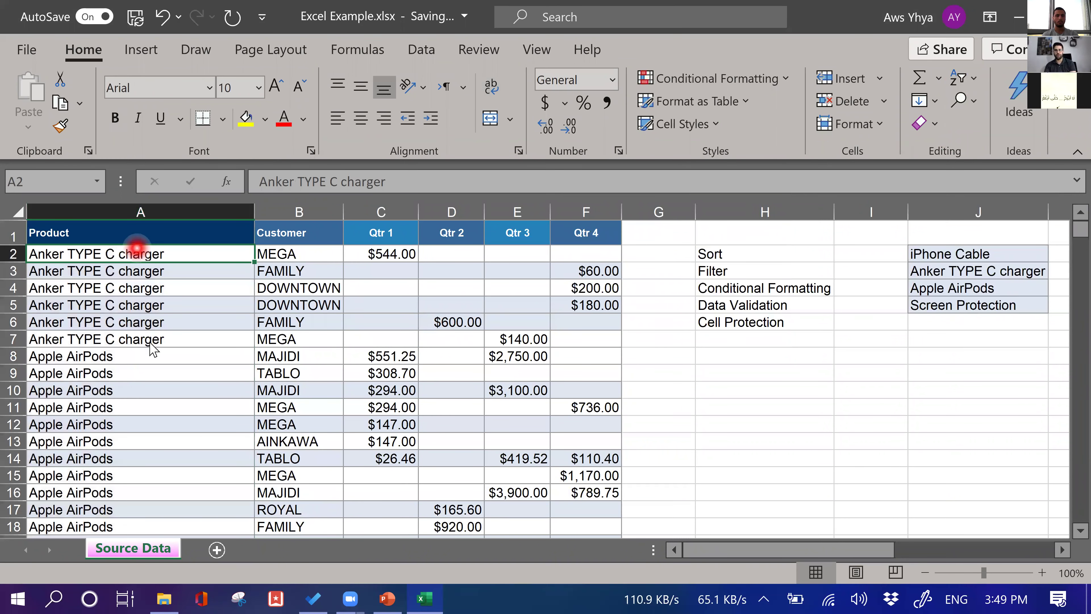
{"action": "left_click_drag", "start_coordinate": [85, 357], "coordinate": [92, 473]}
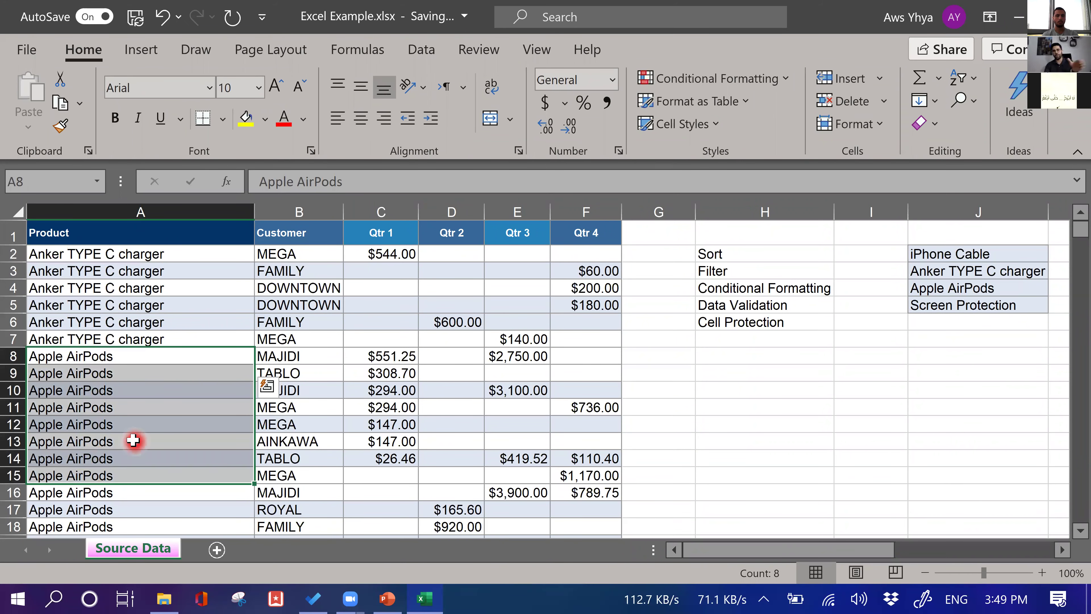
{"action": "scroll", "coordinate": [135, 441], "scroll_direction": "down", "scroll_amount": 3}
{"action": "scroll", "coordinate": [130, 437], "scroll_direction": "up", "scroll_amount": 3}
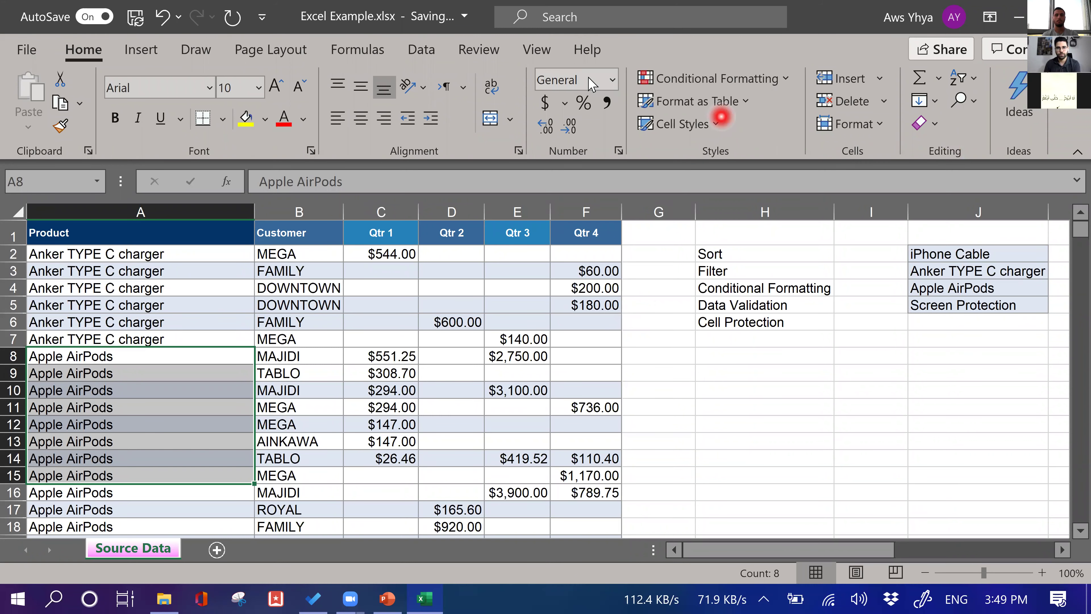
{"action": "left_click", "coordinate": [420, 49]}
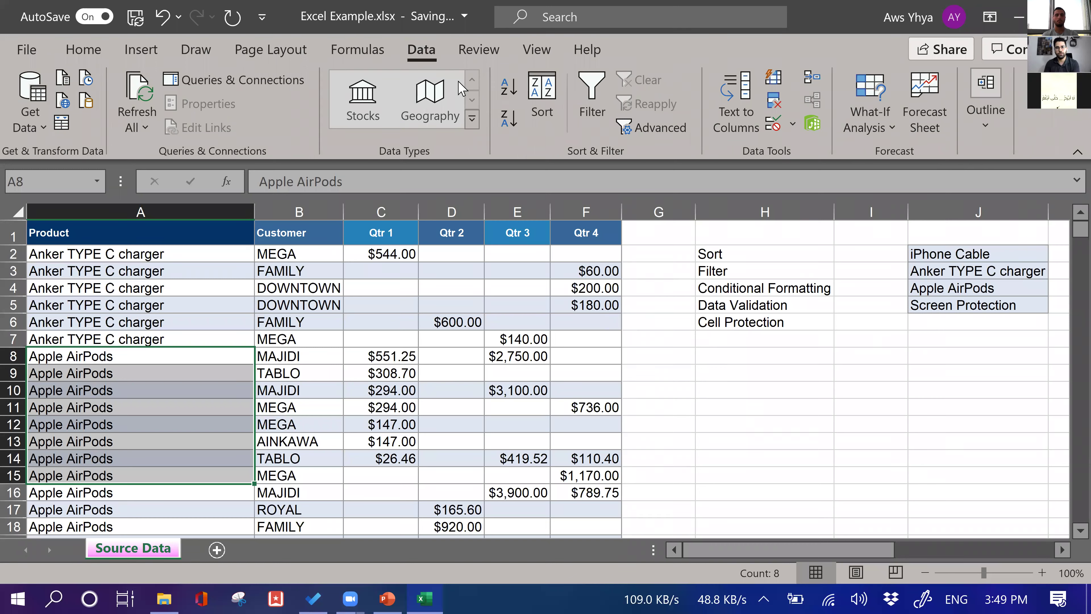
Add filter dropdowns to the table's header row
{"action": "left_click", "coordinate": [592, 107]}
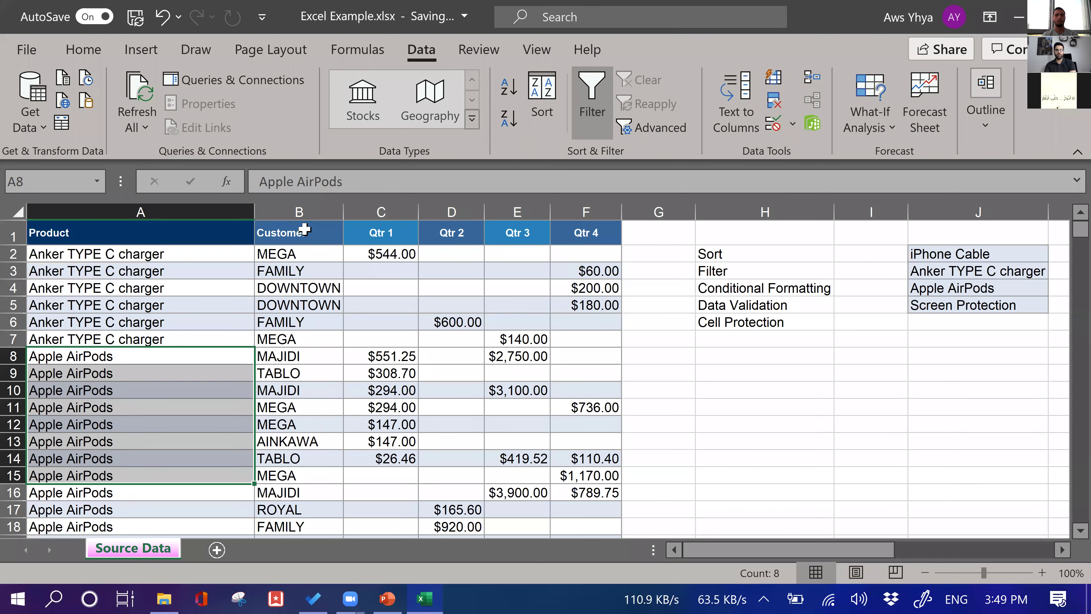
{"action": "left_click", "coordinate": [339, 240]}
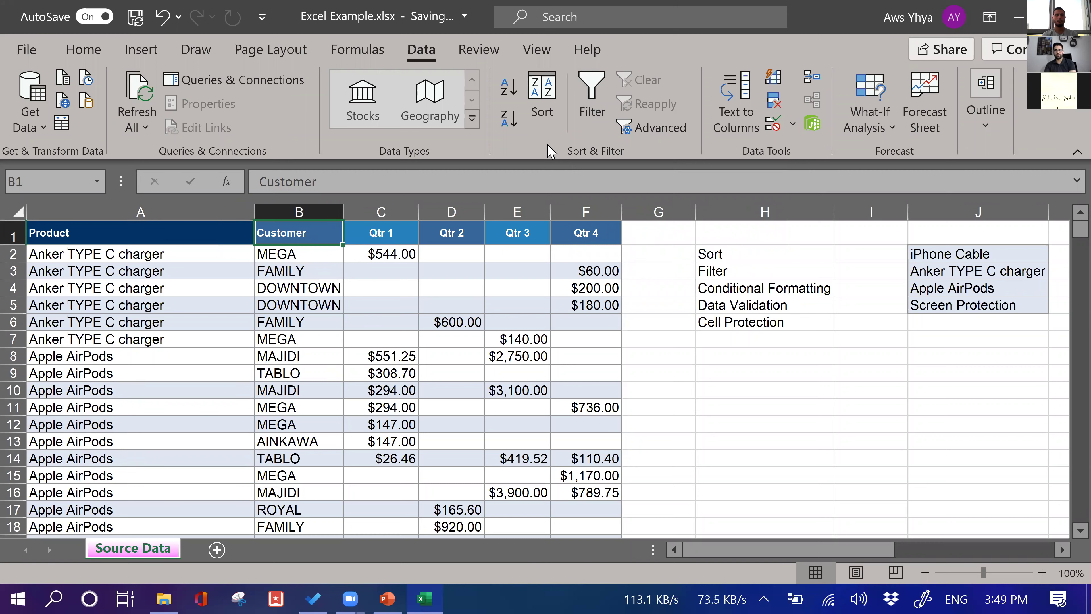
{"action": "left_click", "coordinate": [576, 116]}
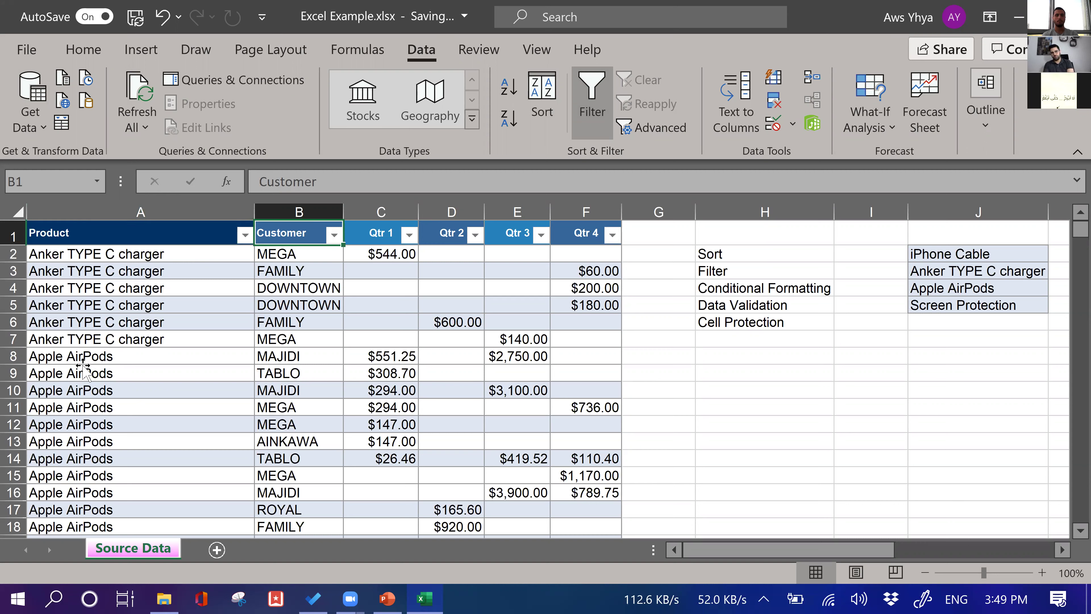
{"action": "left_click", "coordinate": [194, 356]}
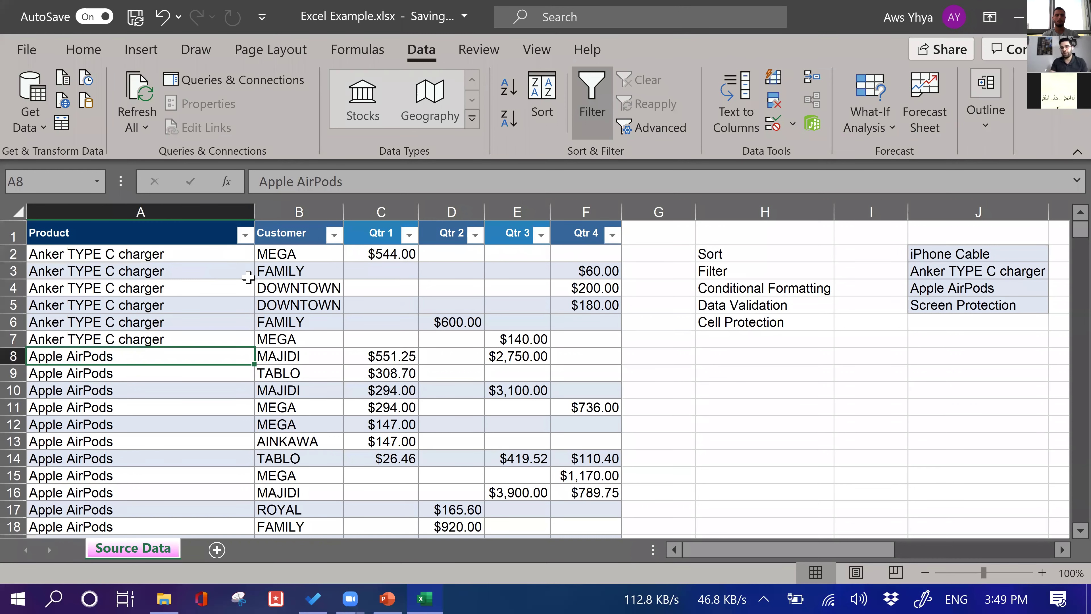
{"action": "left_click_drag", "start_coordinate": [126, 250], "coordinate": [137, 339]}
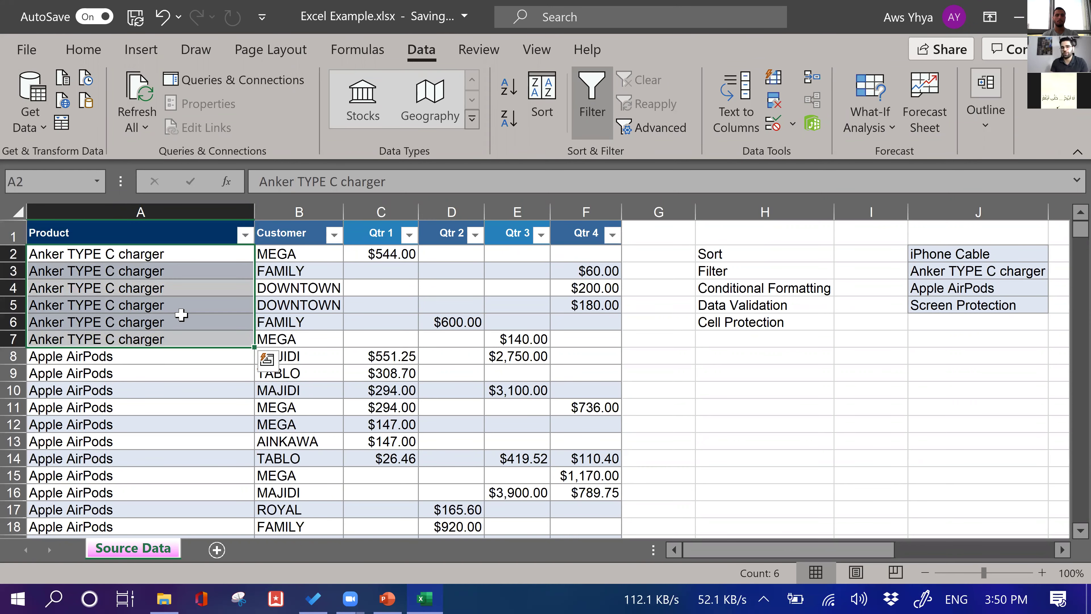
Filter the Product column to show only the Apple AirPods rows
{"action": "left_click", "coordinate": [245, 235]}
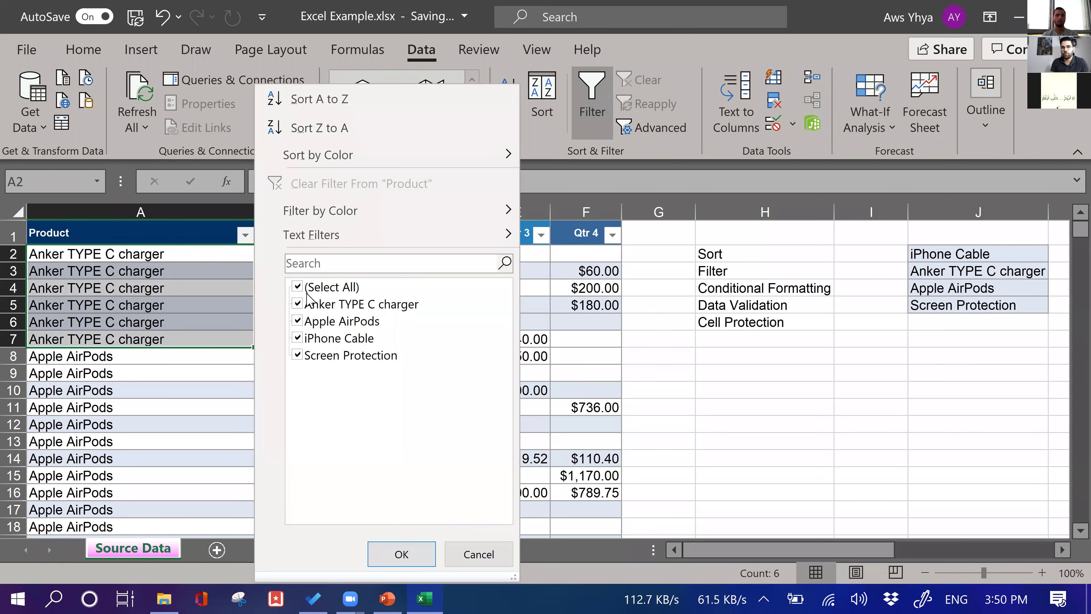
{"action": "left_click", "coordinate": [299, 286]}
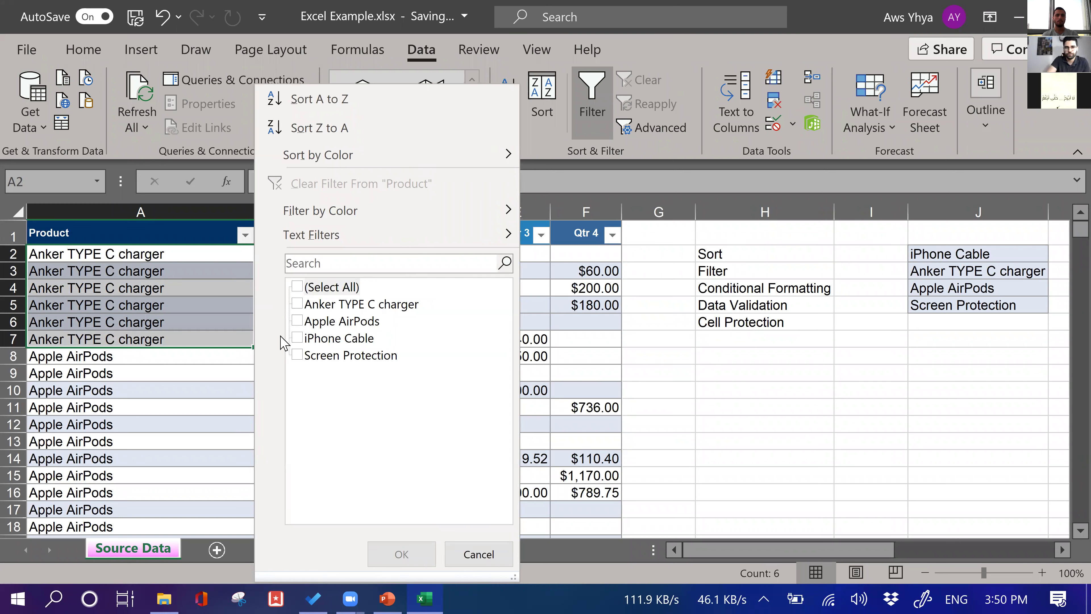
{"action": "left_click", "coordinate": [299, 323]}
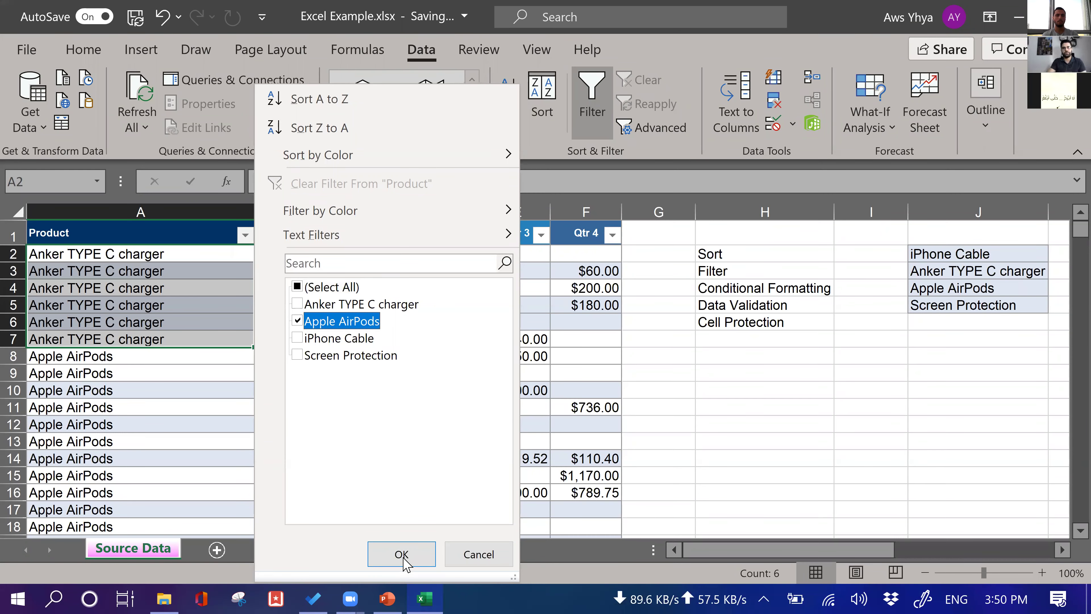
{"action": "left_click", "coordinate": [402, 554]}
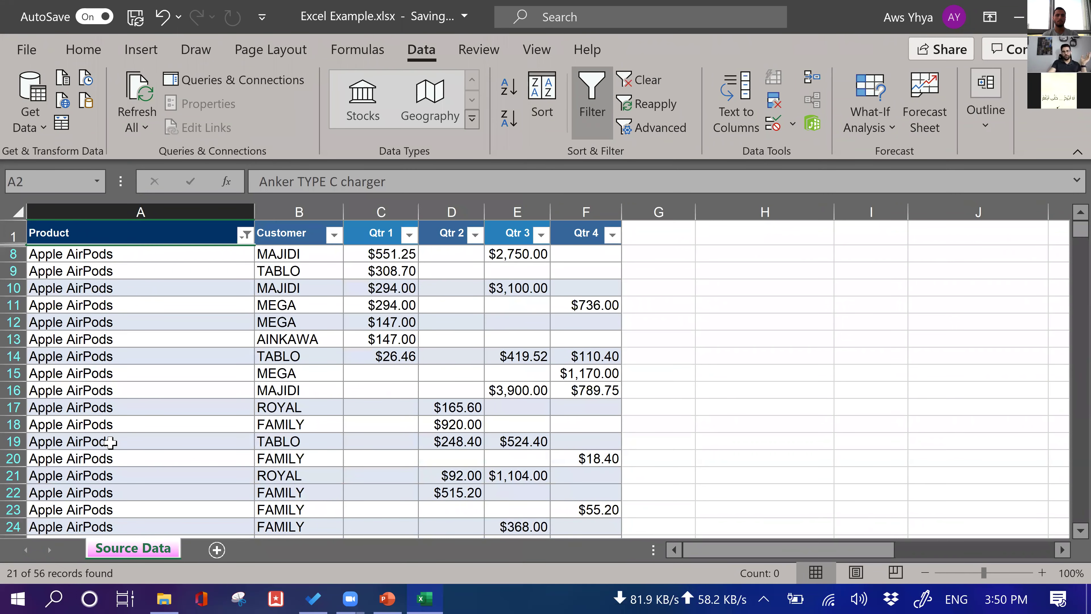
{"action": "scroll", "coordinate": [188, 409], "scroll_direction": "down", "scroll_amount": 5}
{"action": "scroll", "coordinate": [191, 394], "scroll_direction": "up", "scroll_amount": 5}
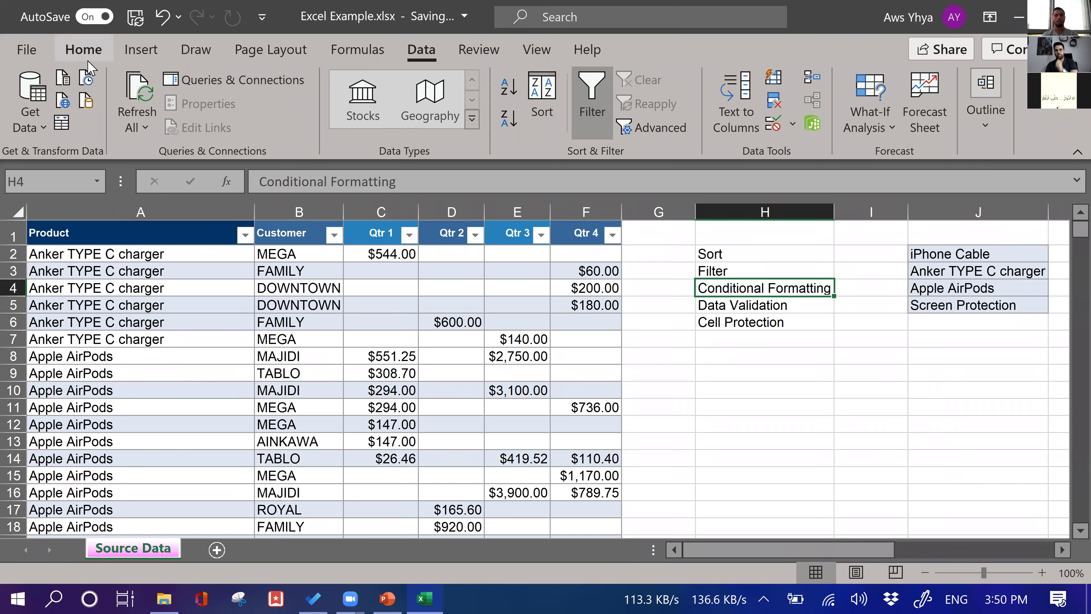
Select the Qtr 1 to Qtr 4 columns
{"action": "left_click", "coordinate": [99, 50]}
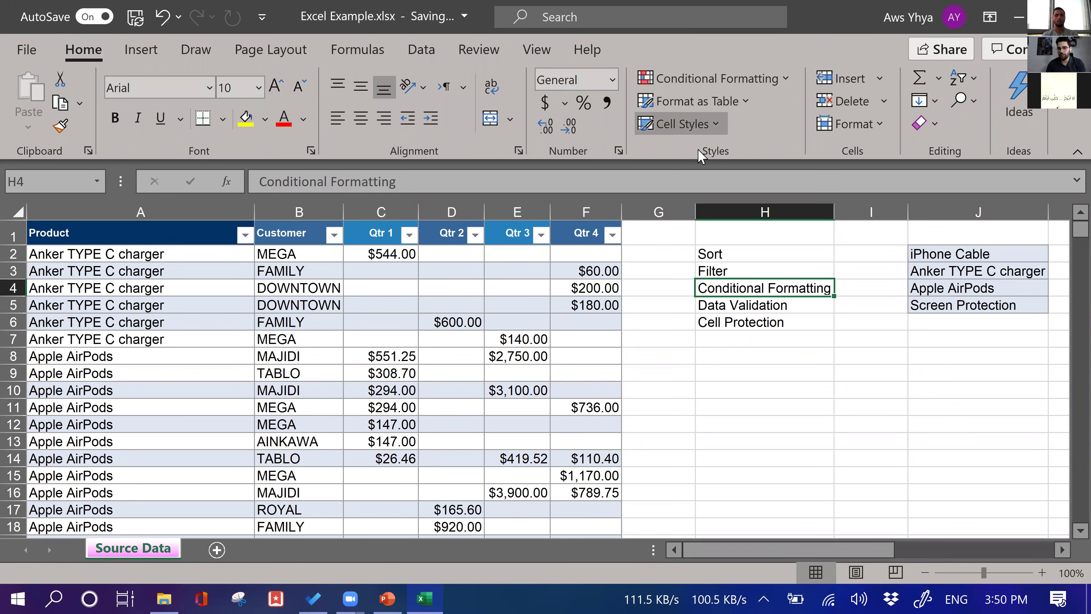
{"action": "left_click", "coordinate": [715, 82]}
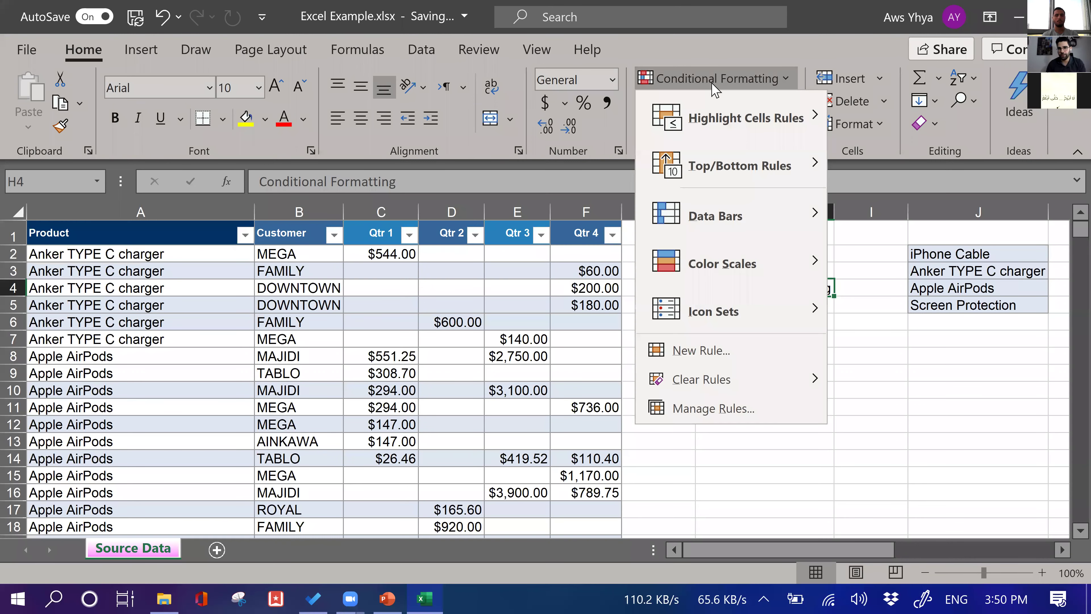
{"action": "left_click", "coordinate": [389, 210]}
{"action": "left_click_drag", "start_coordinate": [383, 211], "coordinate": [576, 206]}
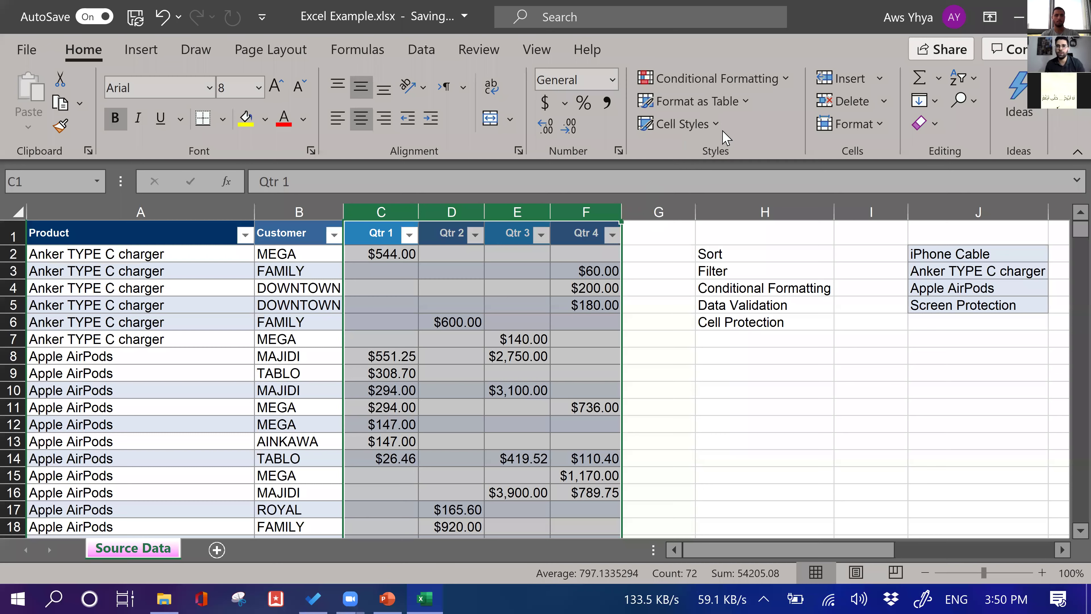
Highlight quarter values greater than 2000 with green fill and dark green text, then check the results
{"action": "left_click", "coordinate": [713, 79]}
{"action": "mouse_move", "coordinate": [731, 114]}
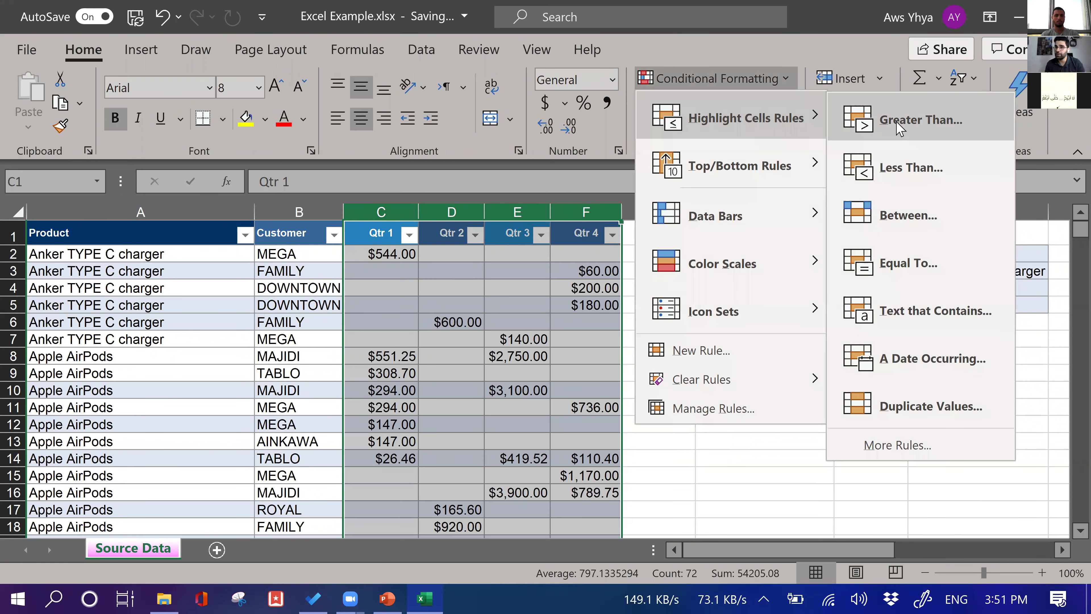
{"action": "left_click", "coordinate": [889, 115]}
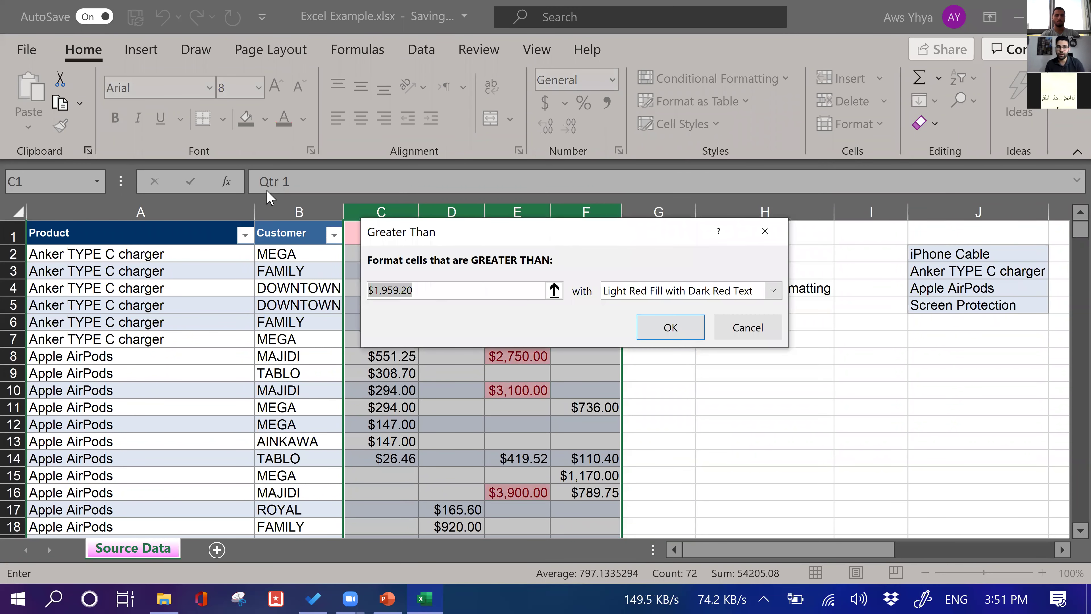
{"action": "type", "text": "20"}
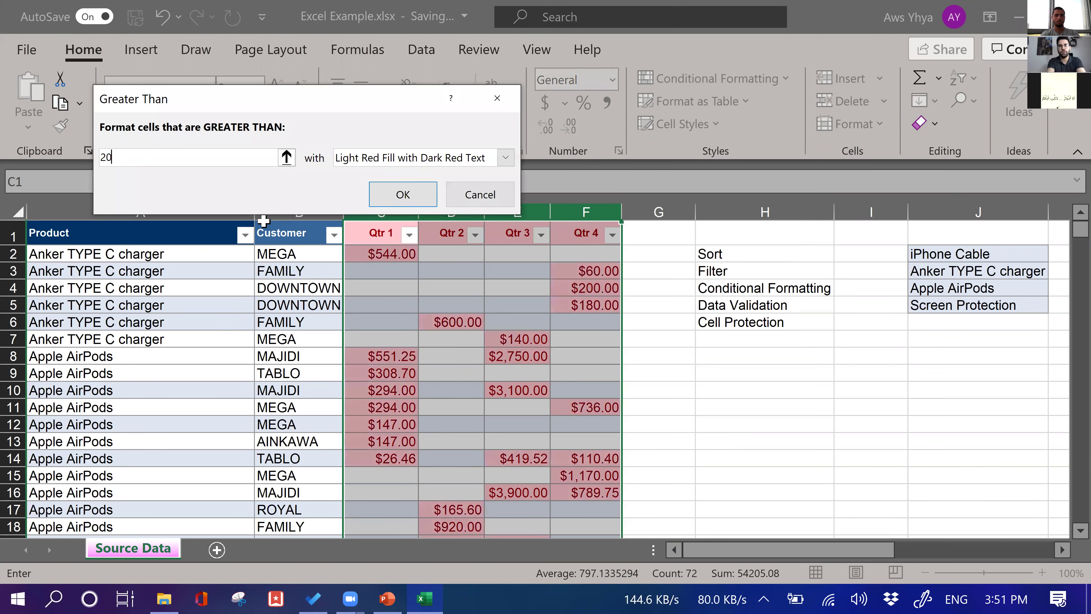
{"action": "type", "text": "0"}
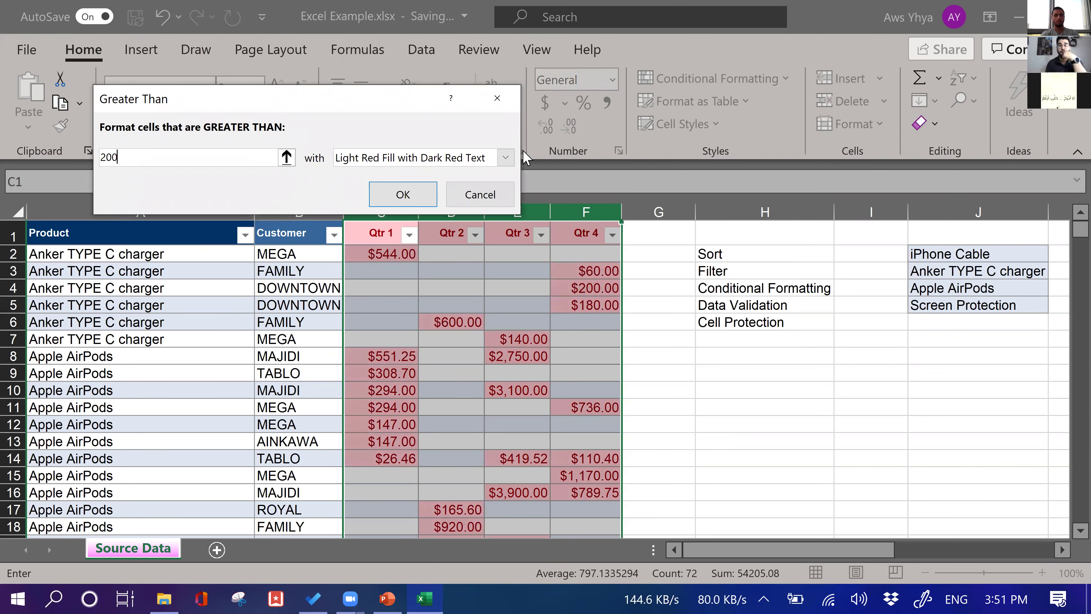
{"action": "type", "text": "0"}
{"action": "left_click", "coordinate": [486, 158]}
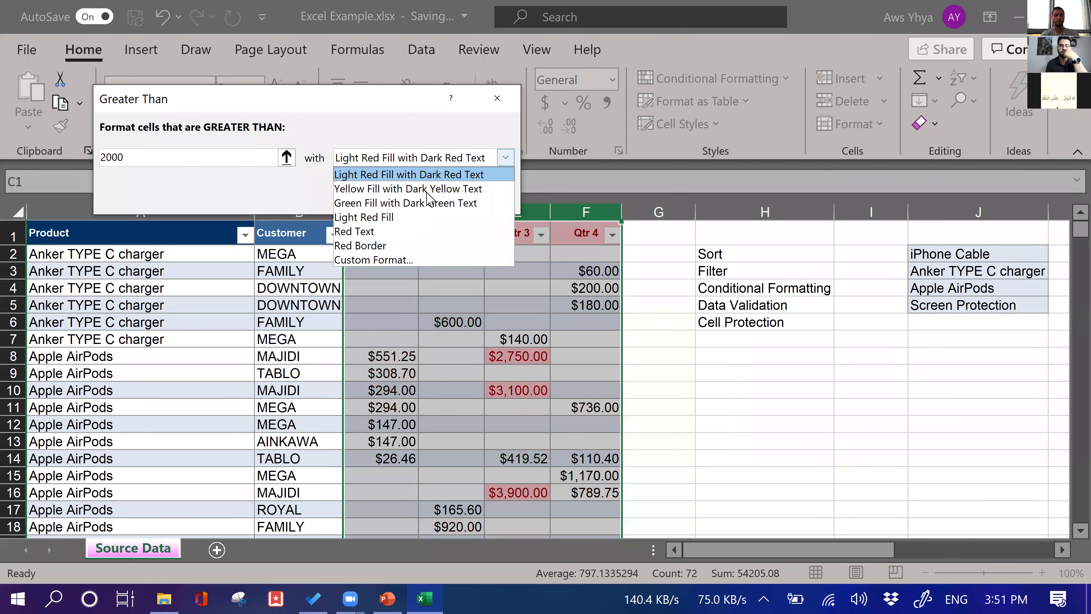
{"action": "left_click", "coordinate": [407, 203]}
{"action": "left_click", "coordinate": [403, 195]}
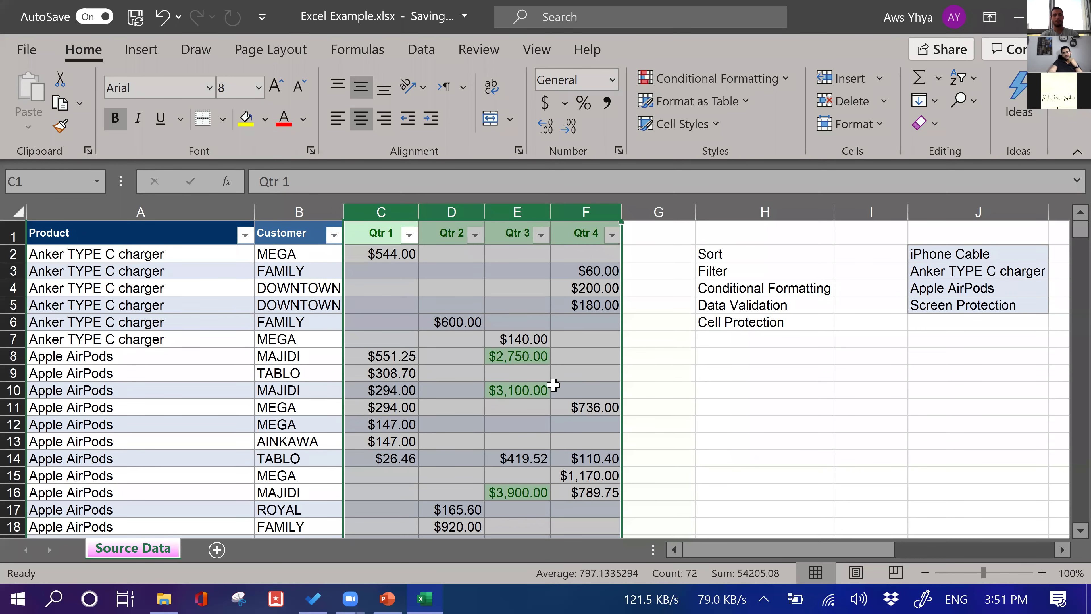
{"action": "scroll", "coordinate": [554, 386], "scroll_direction": "down", "scroll_amount": 13}
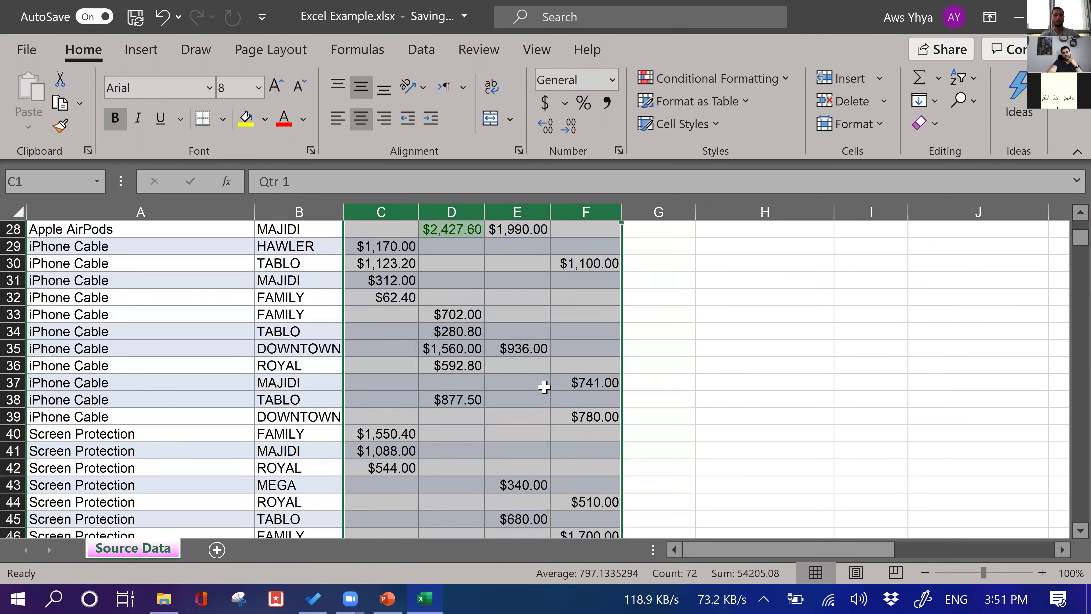
{"action": "scroll", "coordinate": [544, 386], "scroll_direction": "down", "scroll_amount": 3}
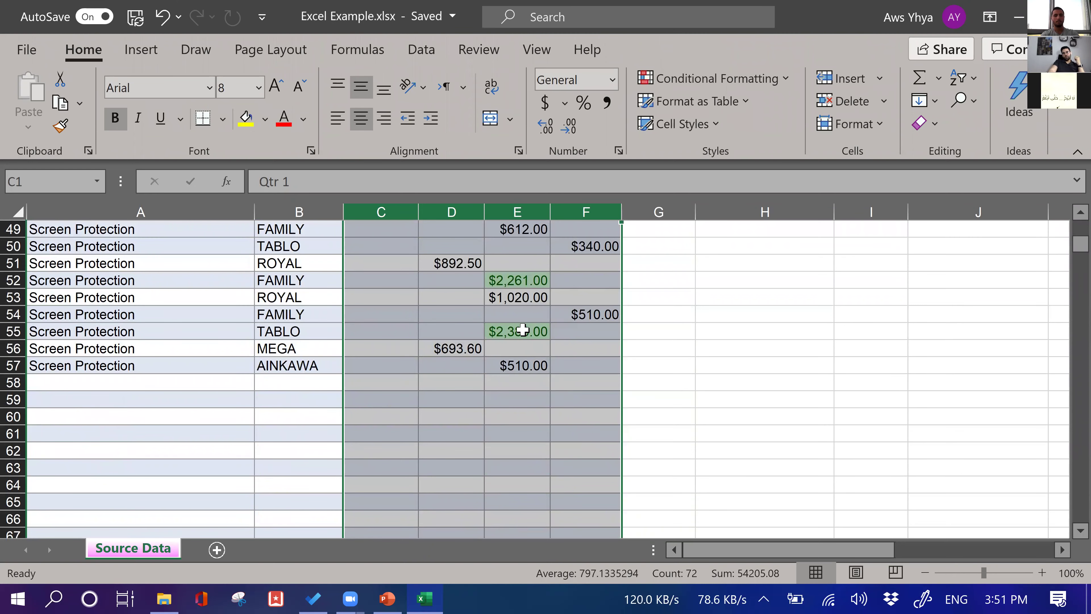
{"action": "scroll", "coordinate": [518, 307], "scroll_direction": "up", "scroll_amount": 1}
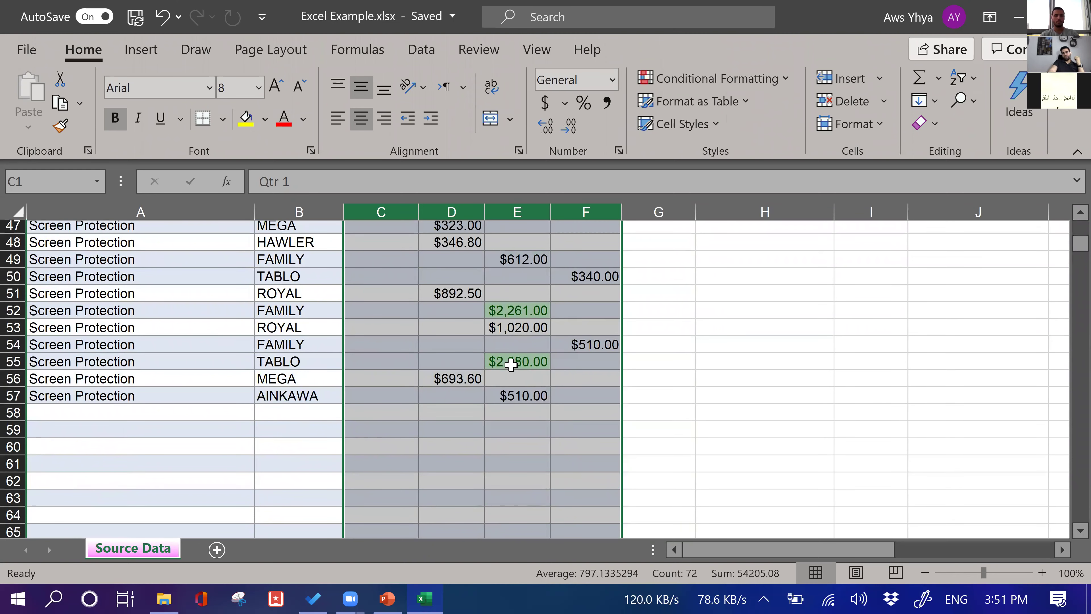
{"action": "scroll", "coordinate": [531, 395], "scroll_direction": "up", "scroll_amount": 4}
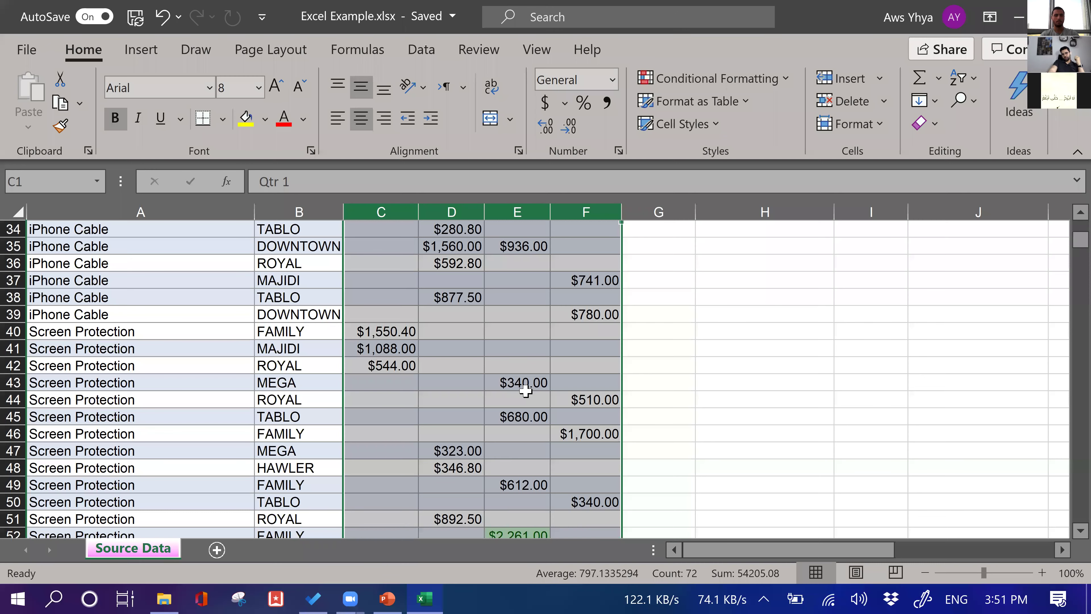
{"action": "scroll", "coordinate": [524, 390], "scroll_direction": "up", "scroll_amount": 11}
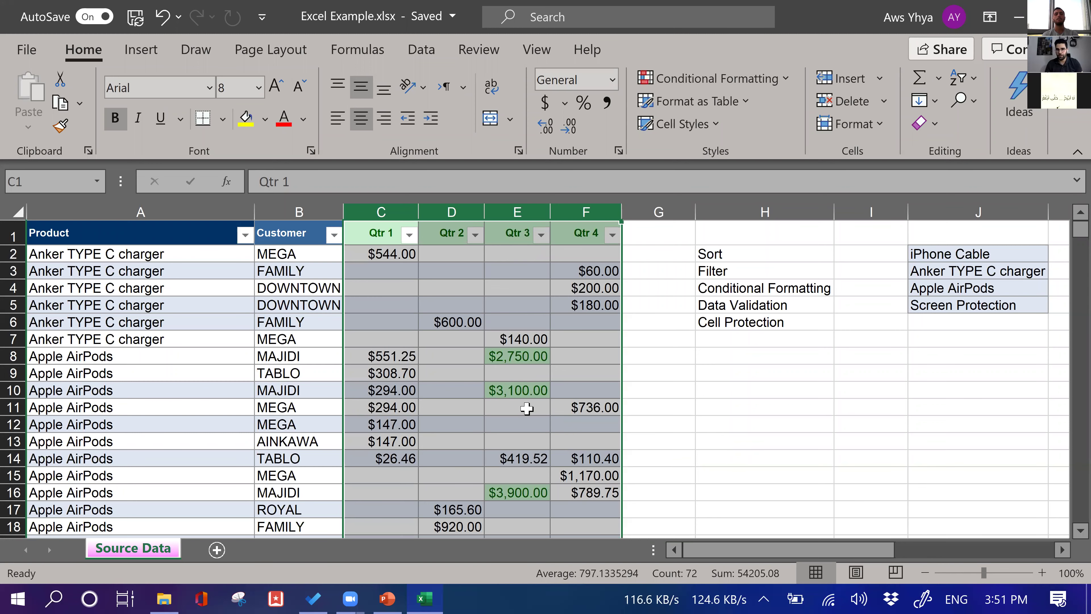
{"action": "left_click", "coordinate": [511, 357]}
{"action": "left_click", "coordinate": [318, 359]}
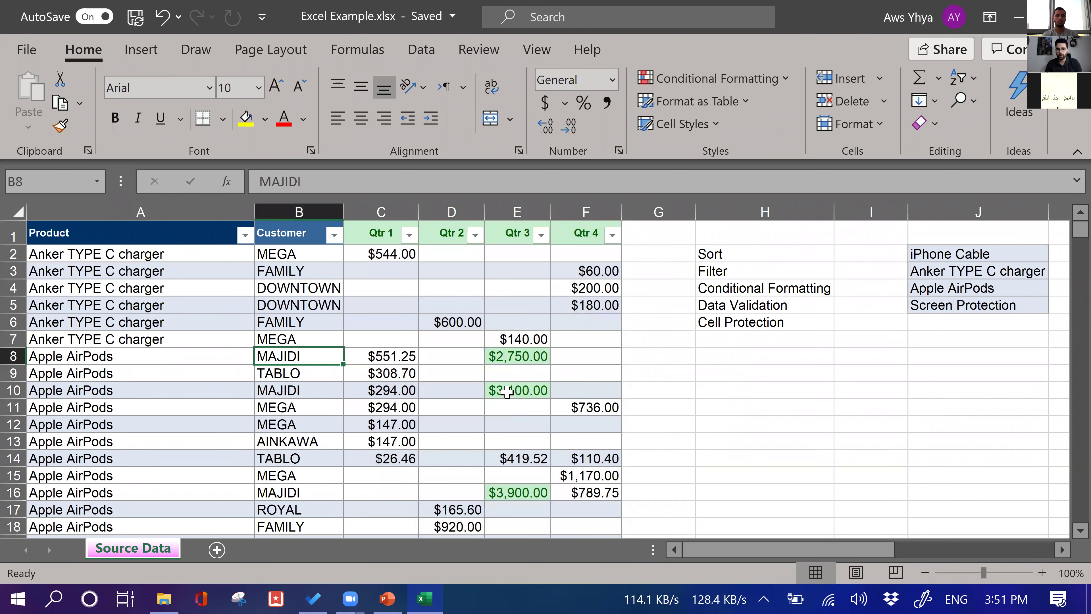
{"action": "left_click", "coordinate": [517, 390]}
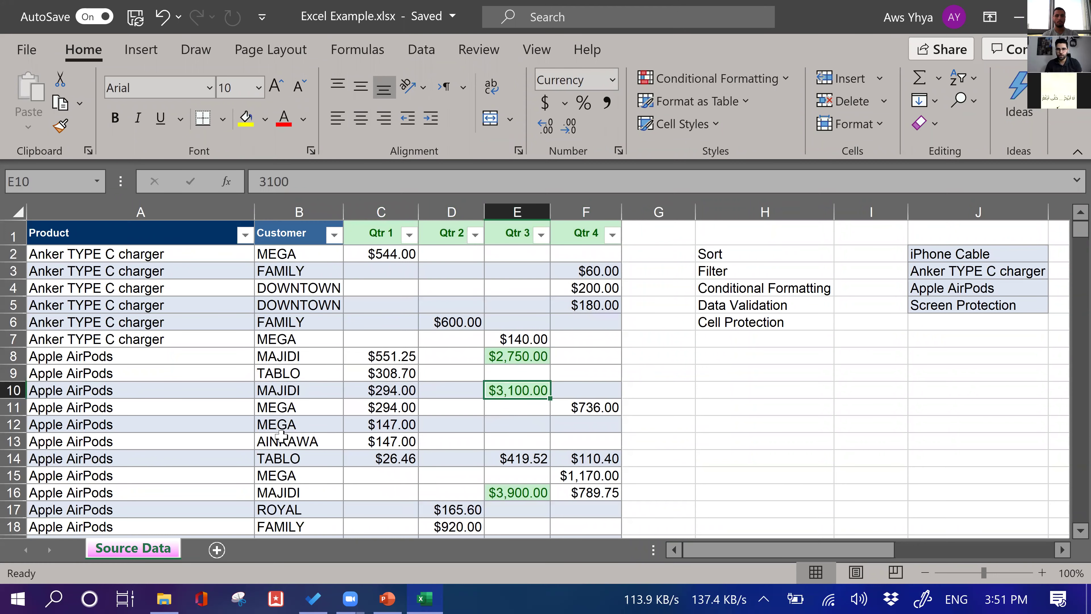
{"action": "scroll", "coordinate": [262, 443], "scroll_direction": "down", "scroll_amount": 1}
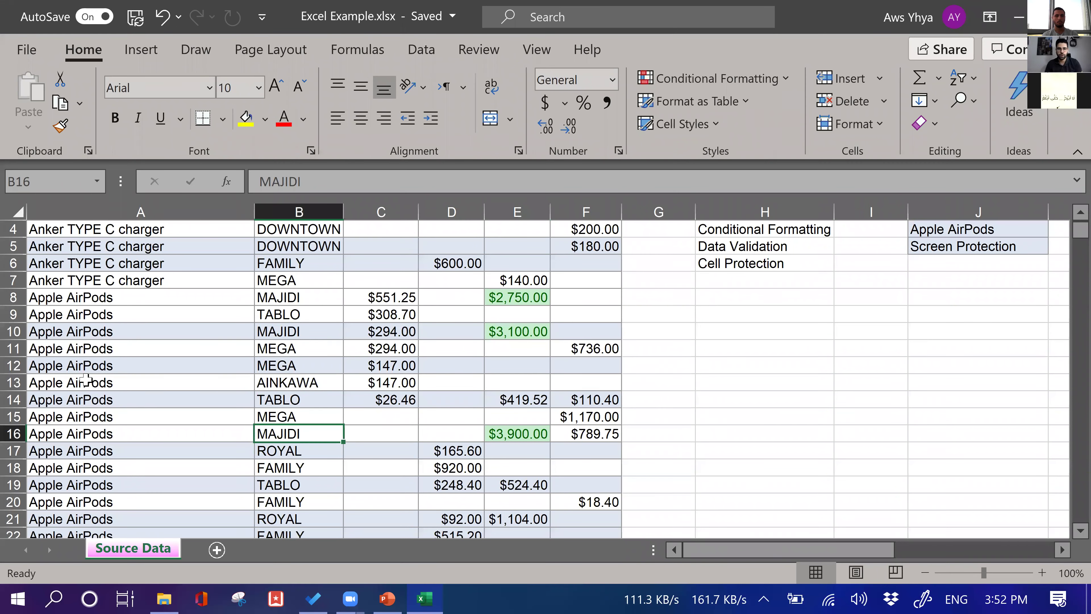
{"action": "left_click", "coordinate": [73, 315]}
{"action": "left_click", "coordinate": [86, 381]}
{"action": "left_click", "coordinate": [72, 483]}
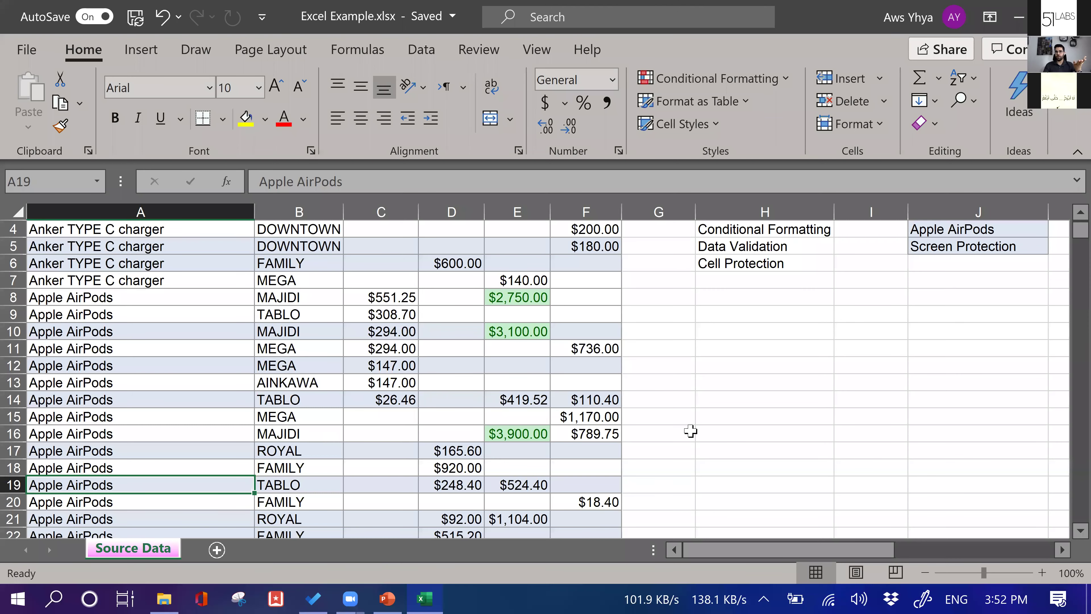
{"action": "scroll", "coordinate": [542, 346], "scroll_direction": "up", "scroll_amount": 1}
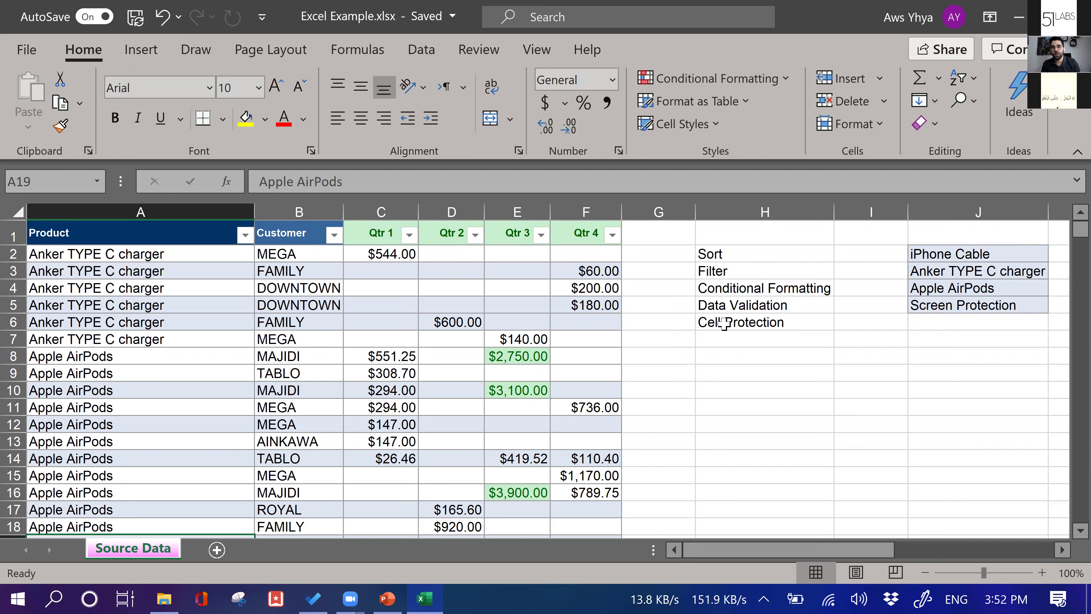
{"action": "left_click", "coordinate": [708, 306]}
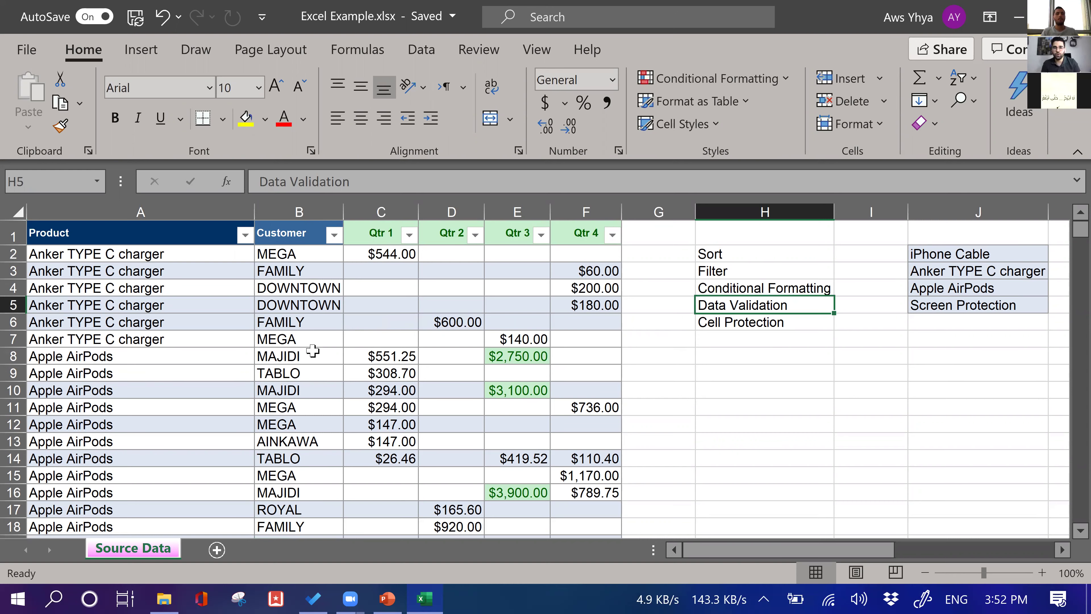
{"action": "scroll", "coordinate": [313, 275], "scroll_direction": "down", "scroll_amount": 14}
{"action": "scroll", "coordinate": [300, 263], "scroll_direction": "up", "scroll_amount": 14}
Start a List data validation on cell B2, then cancel it
{"action": "left_click", "coordinate": [296, 257]}
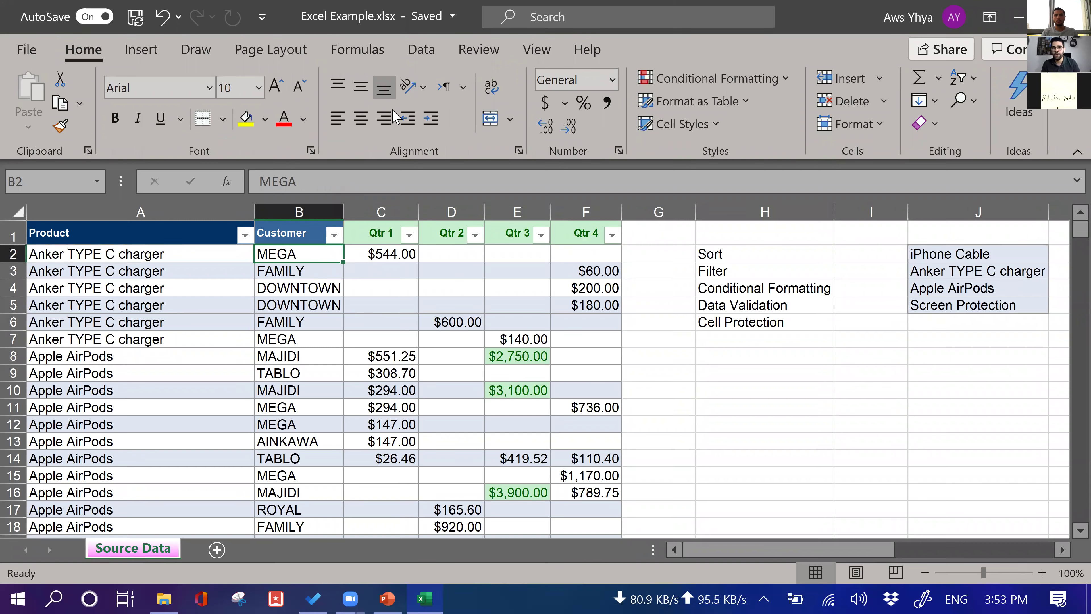
{"action": "left_click", "coordinate": [425, 55]}
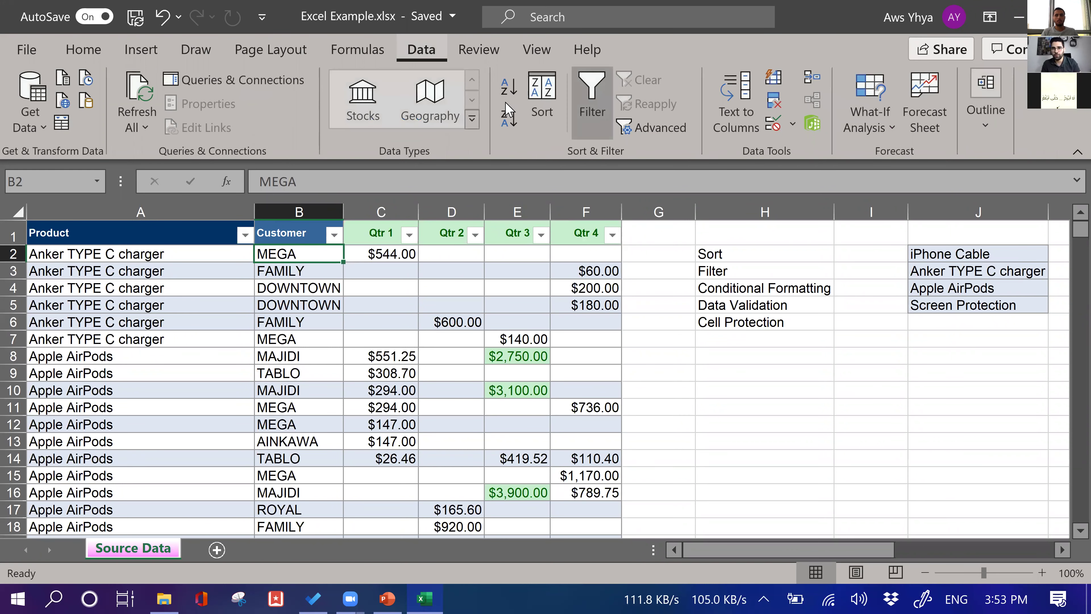
{"action": "left_click", "coordinate": [777, 127]}
{"action": "left_click", "coordinate": [267, 119]}
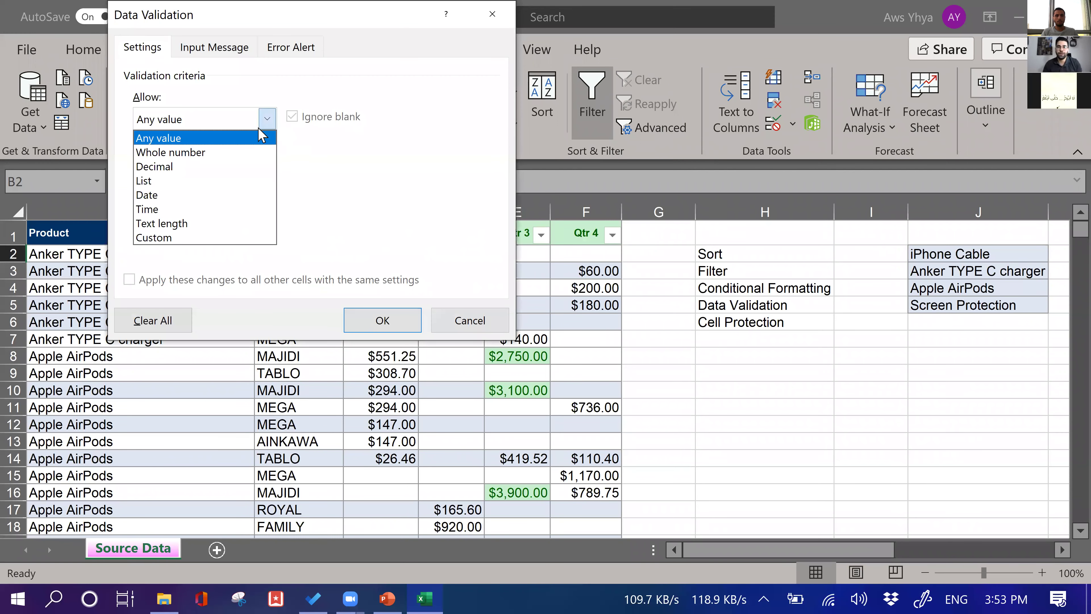
{"action": "left_click", "coordinate": [213, 181]}
{"action": "left_click", "coordinate": [198, 207]}
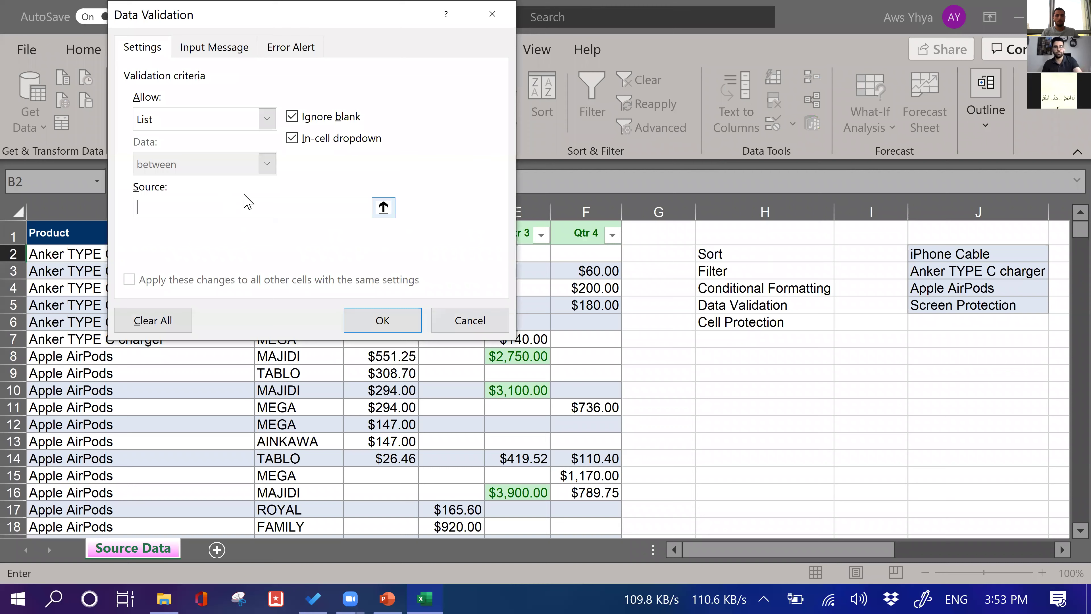
{"action": "left_click_drag", "start_coordinate": [458, 17], "coordinate": [458, 73]}
{"action": "left_click", "coordinate": [488, 72]}
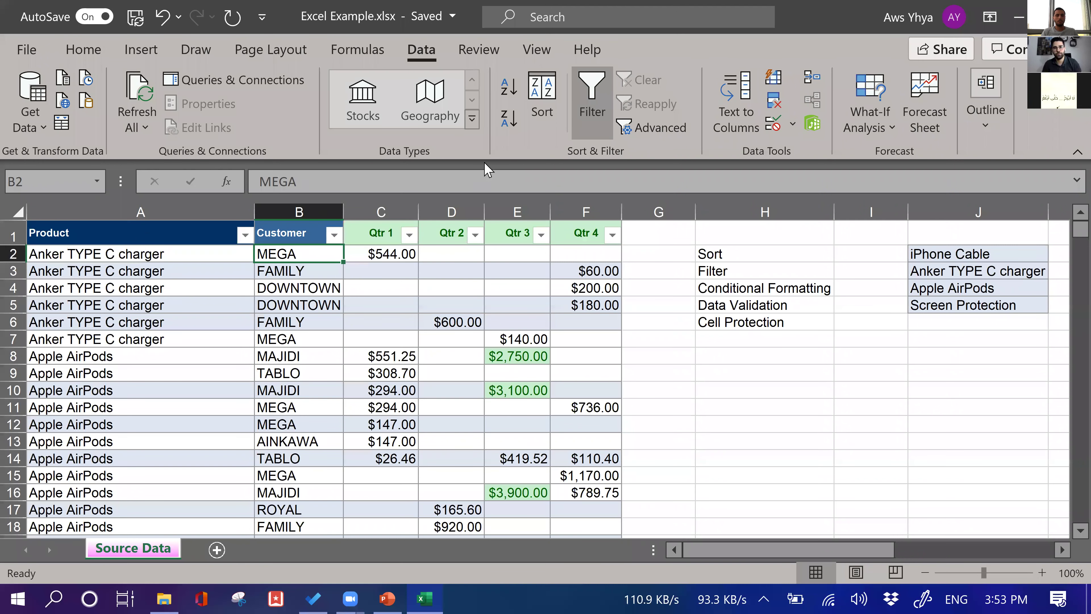
Give the Product column a List validation sourced from $J$2:$J$5
{"action": "key", "text": "ctrl+Home"}
{"action": "key", "text": "ctrl+shift+Down"}
{"action": "left_click", "coordinate": [767, 130]}
{"action": "left_click", "coordinate": [267, 174]}
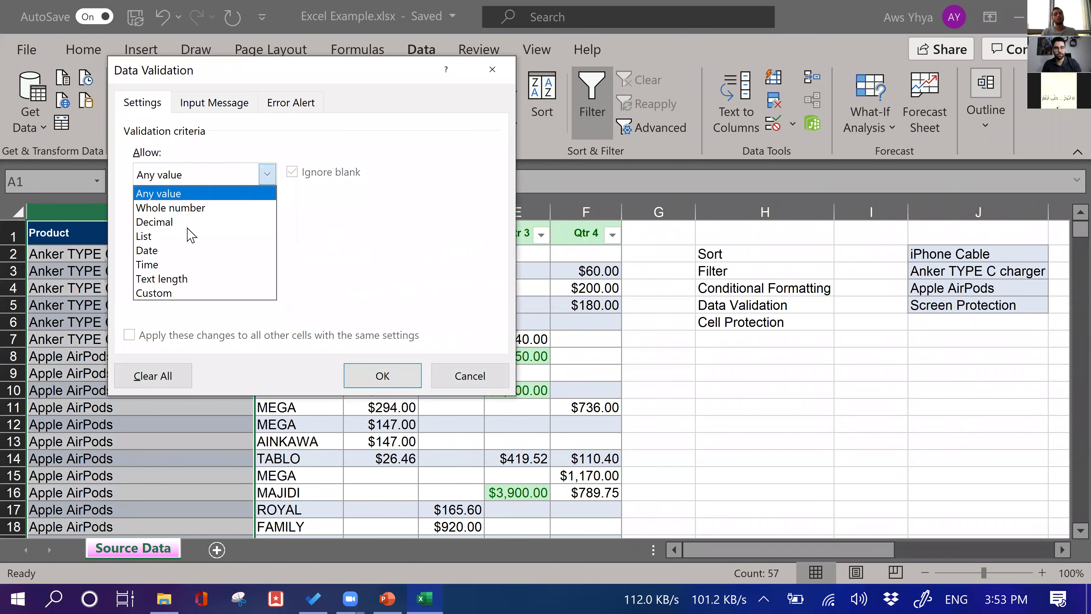
{"action": "left_click", "coordinate": [198, 237]}
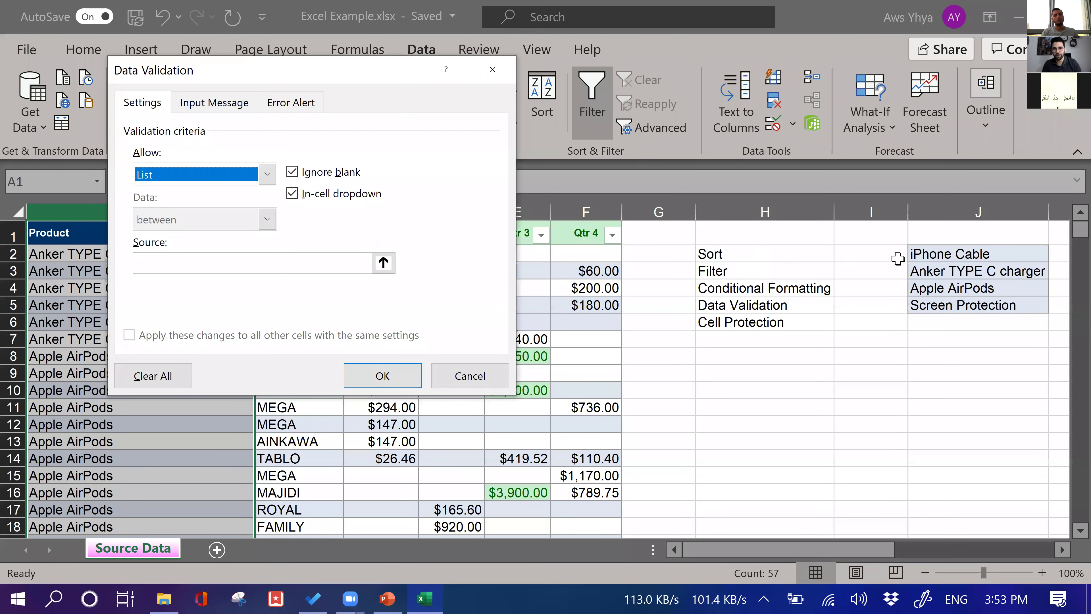
{"action": "left_click_drag", "start_coordinate": [938, 254], "coordinate": [898, 313]}
{"action": "left_click", "coordinate": [396, 373]}
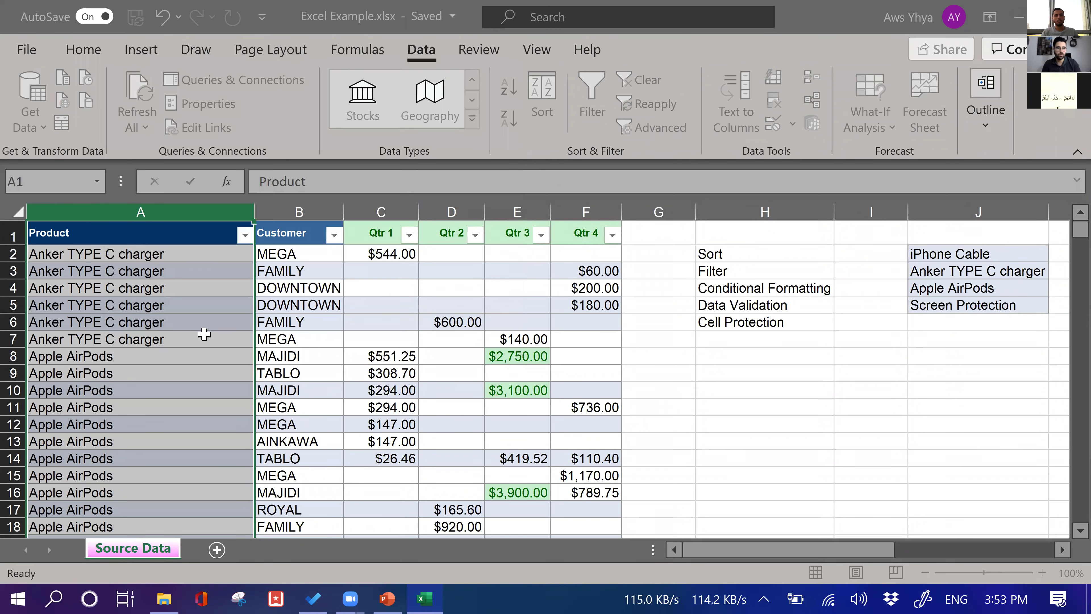
Pick Apple AirPods from the product dropdown in cell A58
{"action": "scroll", "coordinate": [167, 337], "scroll_direction": "down", "scroll_amount": 1}
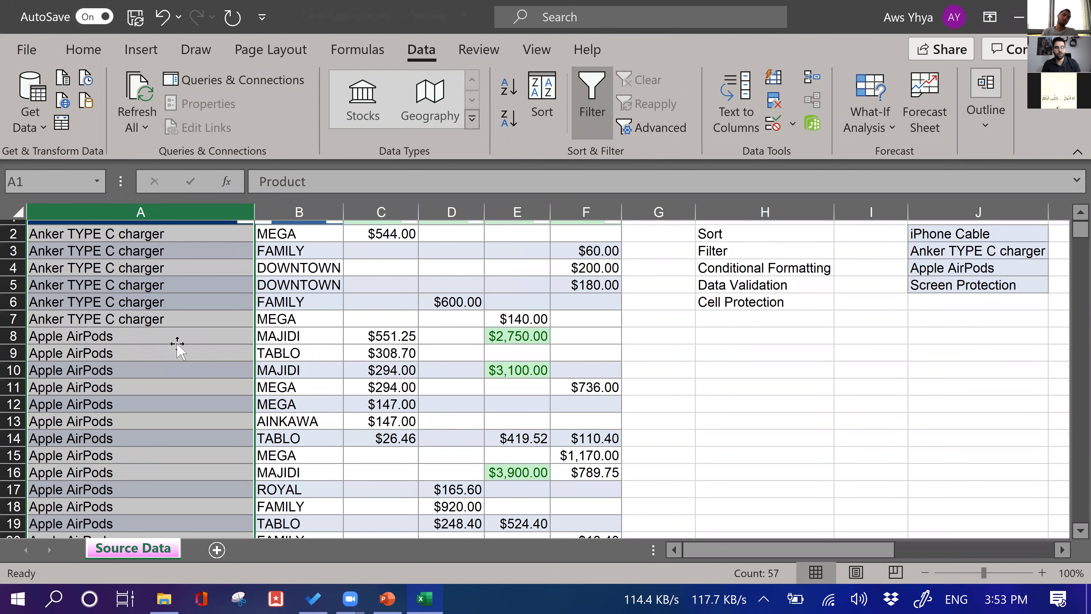
{"action": "scroll", "coordinate": [177, 344], "scroll_direction": "down", "scroll_amount": 11}
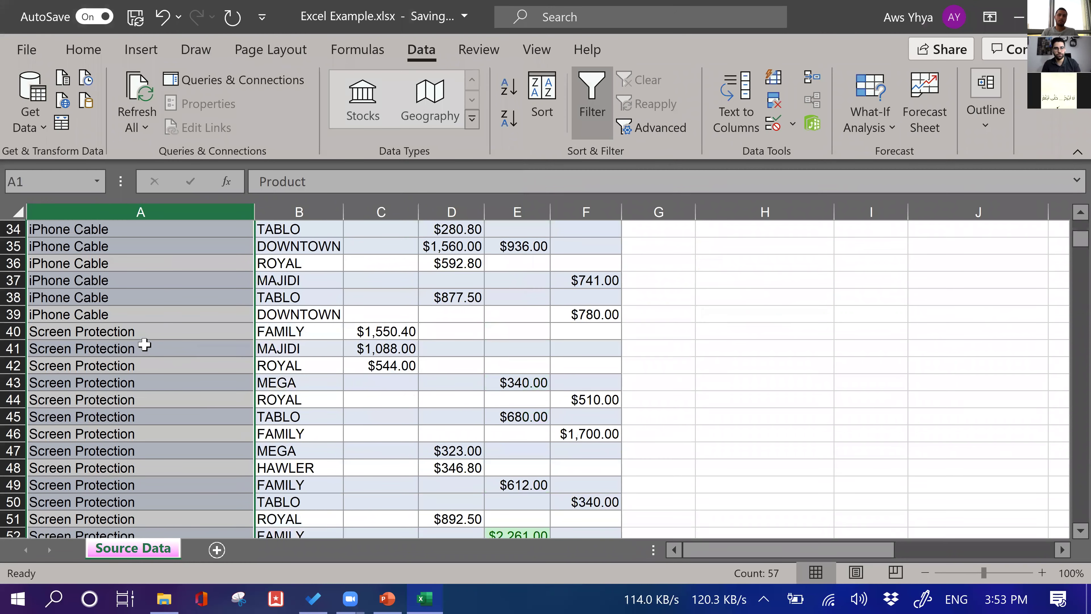
{"action": "left_click", "coordinate": [144, 344]}
{"action": "scroll", "coordinate": [146, 342], "scroll_direction": "down", "scroll_amount": 13}
{"action": "scroll", "coordinate": [146, 341], "scroll_direction": "up", "scroll_amount": 7}
{"action": "left_click", "coordinate": [185, 335]}
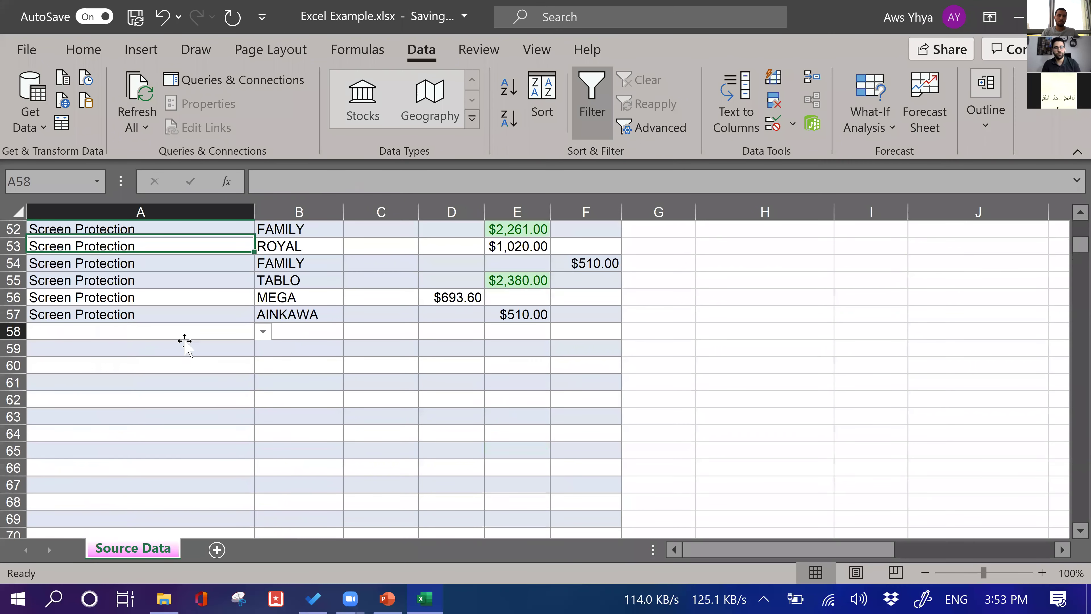
{"action": "left_click", "coordinate": [263, 332]}
{"action": "left_click", "coordinate": [151, 375]}
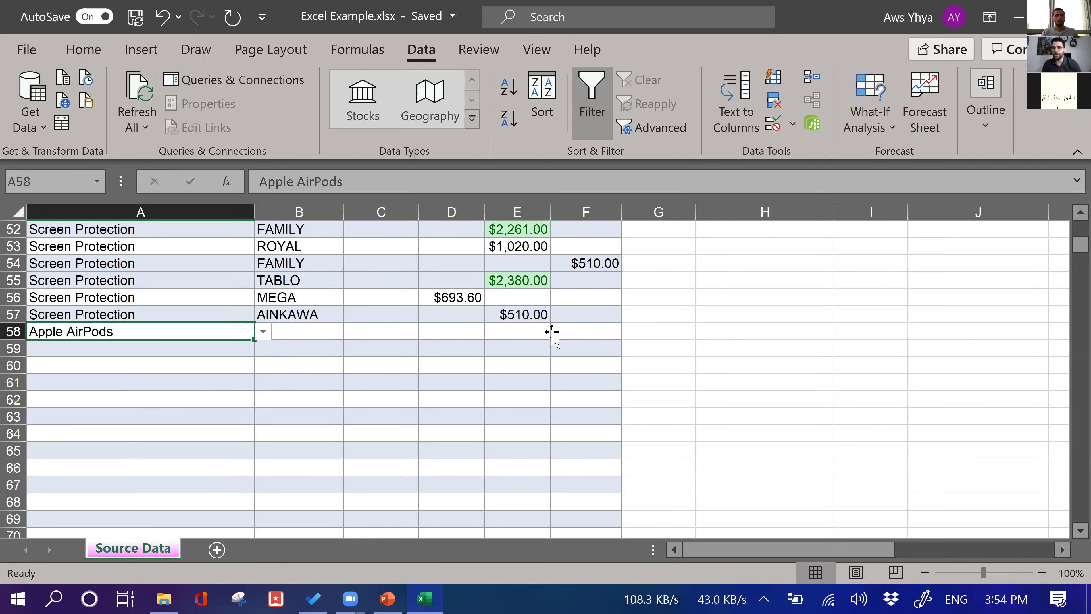
Scroll back to the top and select the Cell Protection topic item
{"action": "scroll", "coordinate": [560, 329], "scroll_direction": "up", "scroll_amount": 12}
{"action": "left_click", "coordinate": [560, 331]}
{"action": "scroll", "coordinate": [755, 333], "scroll_direction": "up", "scroll_amount": 5}
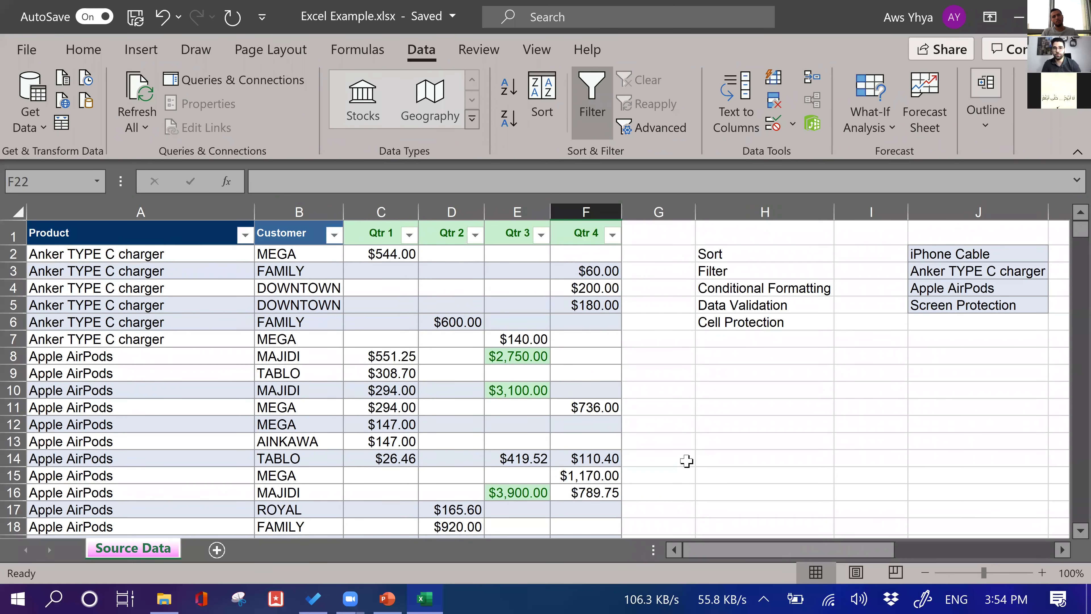
{"action": "left_click", "coordinate": [764, 322]}
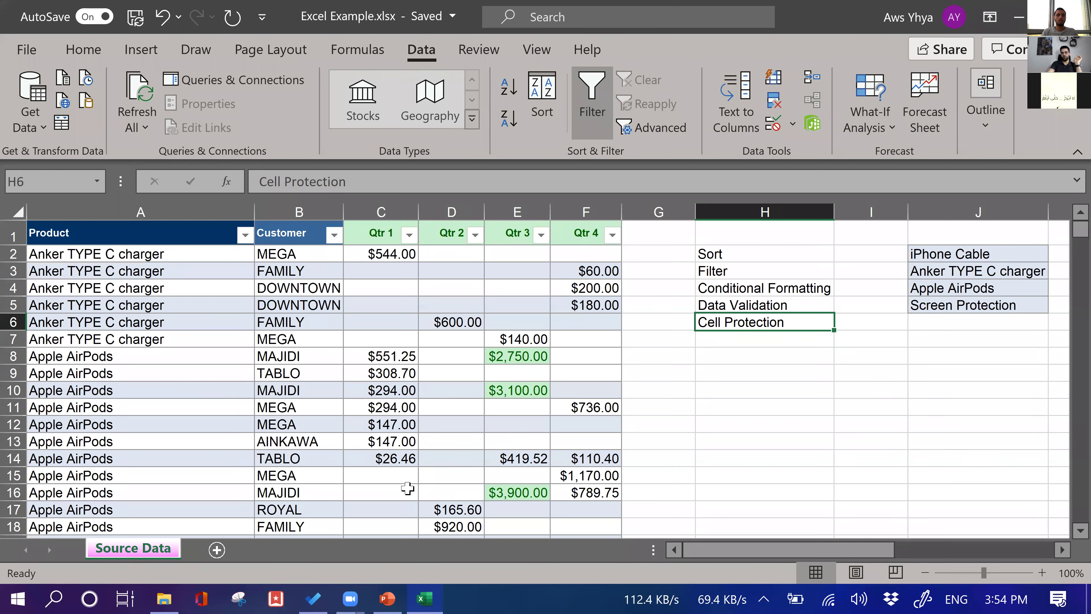
Enter =SUM(C8:C14) in C15 to total the Qtr 1 values
{"action": "left_click", "coordinate": [406, 478]}
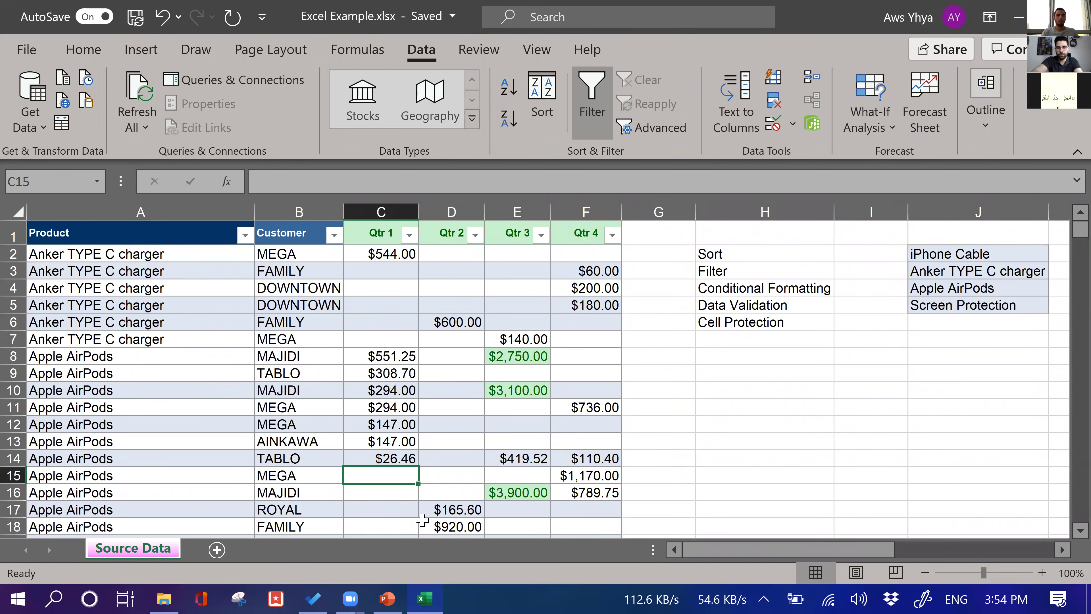
{"action": "type", "text": "=sum"}
{"action": "key", "text": "Tab"}
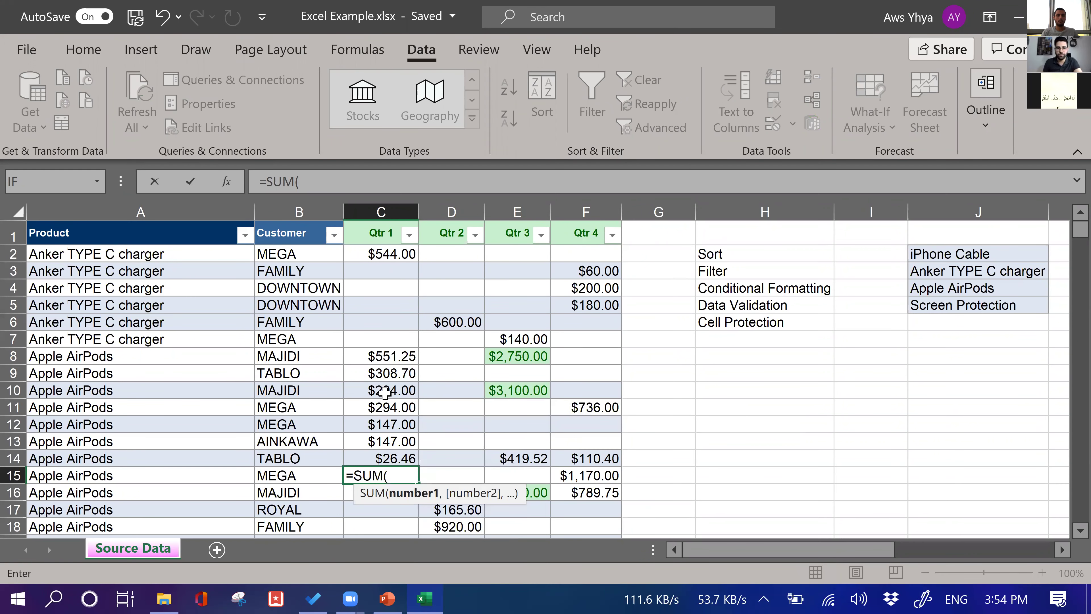
{"action": "left_click_drag", "start_coordinate": [381, 356], "coordinate": [379, 459]}
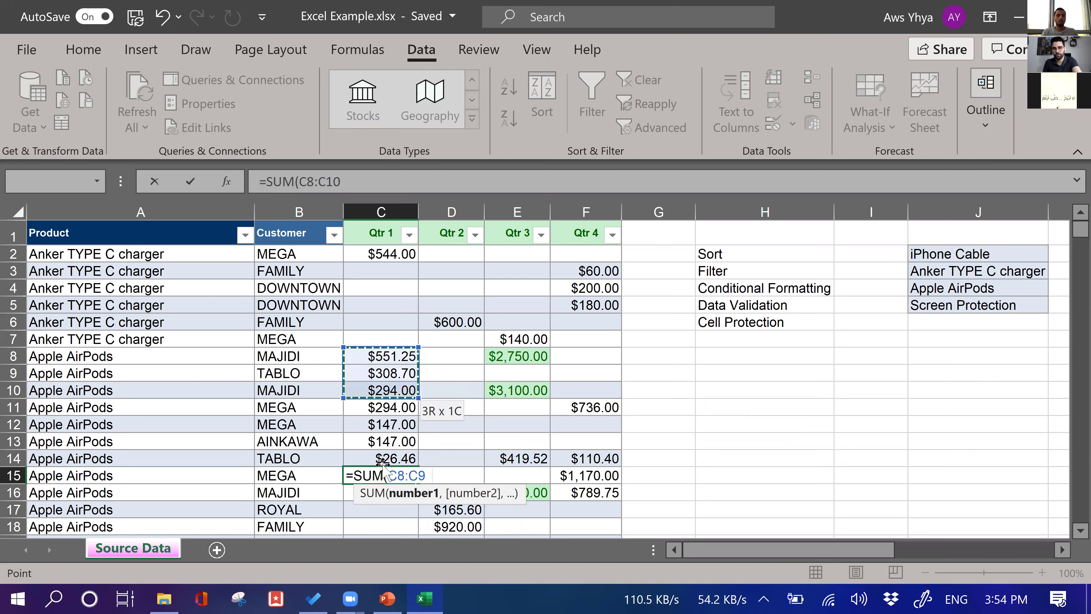
{"action": "key", "text": "Return"}
{"action": "key", "text": "Up"}
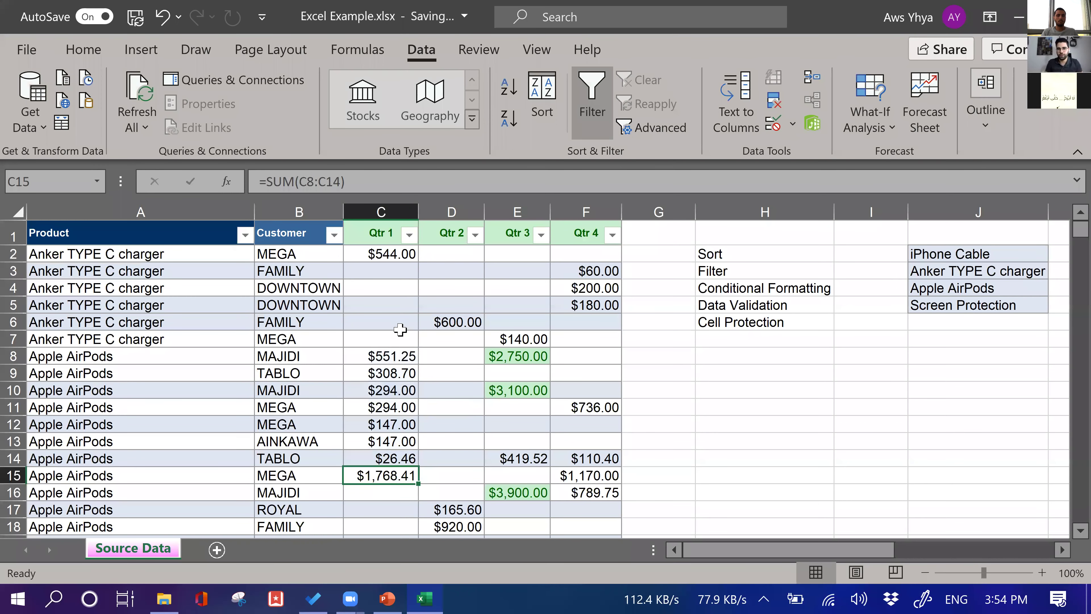
Change C10 to 6 so the total becomes $1,480.41, then select C8:C14
{"action": "left_click", "coordinate": [397, 397]}
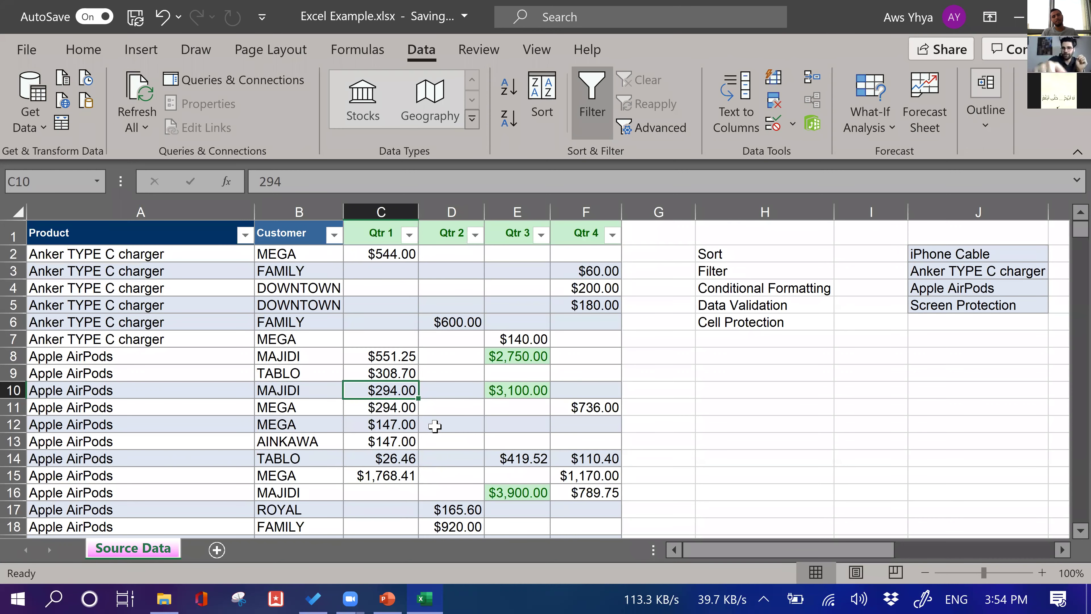
{"action": "type", "text": "6"}
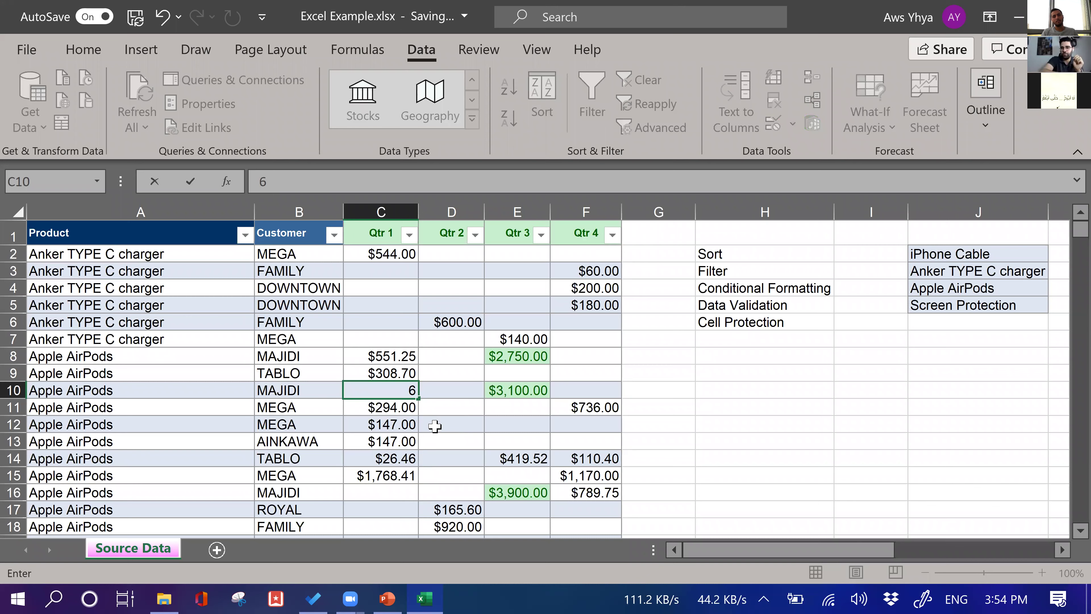
{"action": "key", "text": "Return"}
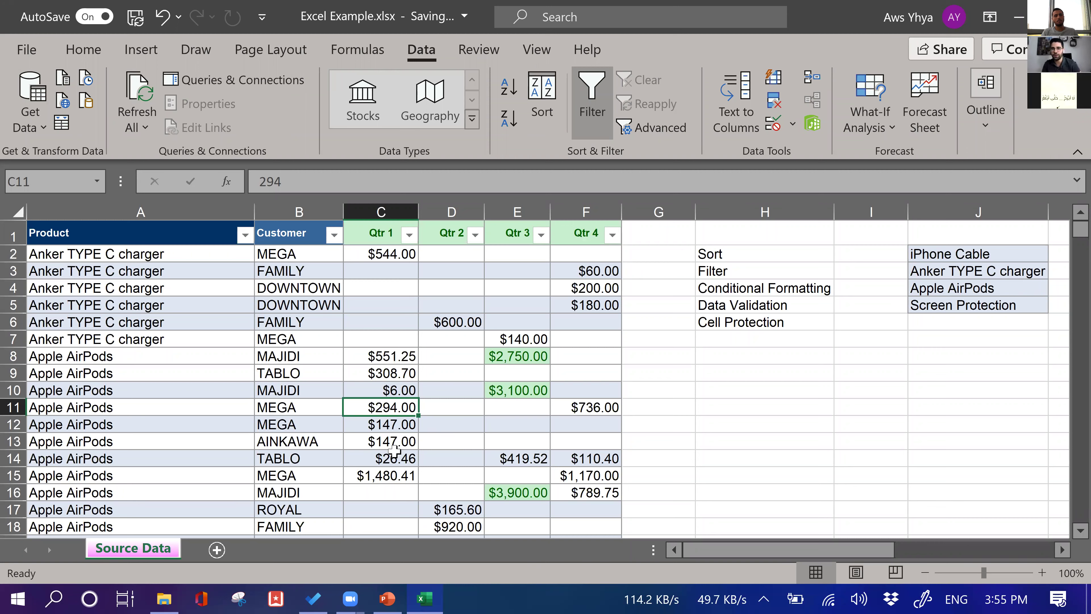
{"action": "left_click_drag", "start_coordinate": [386, 355], "coordinate": [395, 457]}
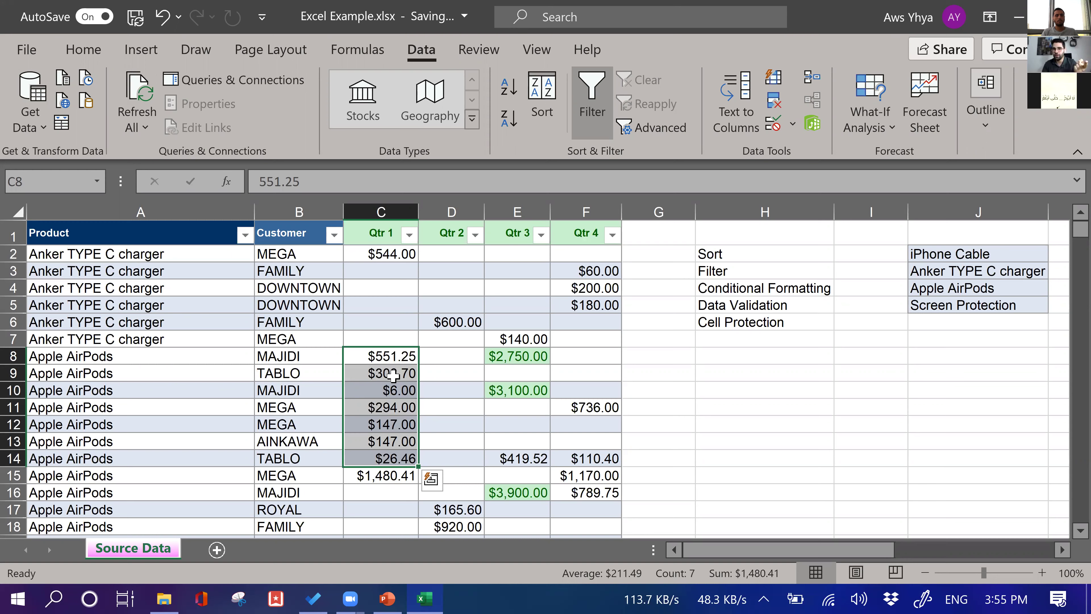
Confirm cells C8:C14 stay Locked in Format Cells protection settings
{"action": "right_click", "coordinate": [399, 385]}
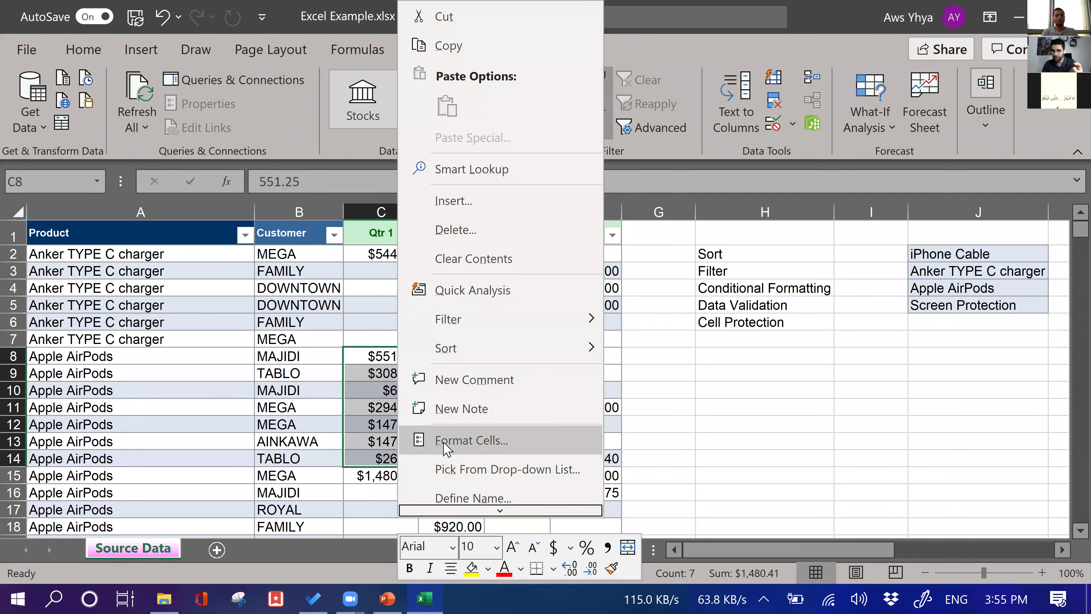
{"action": "left_click", "coordinate": [442, 440]}
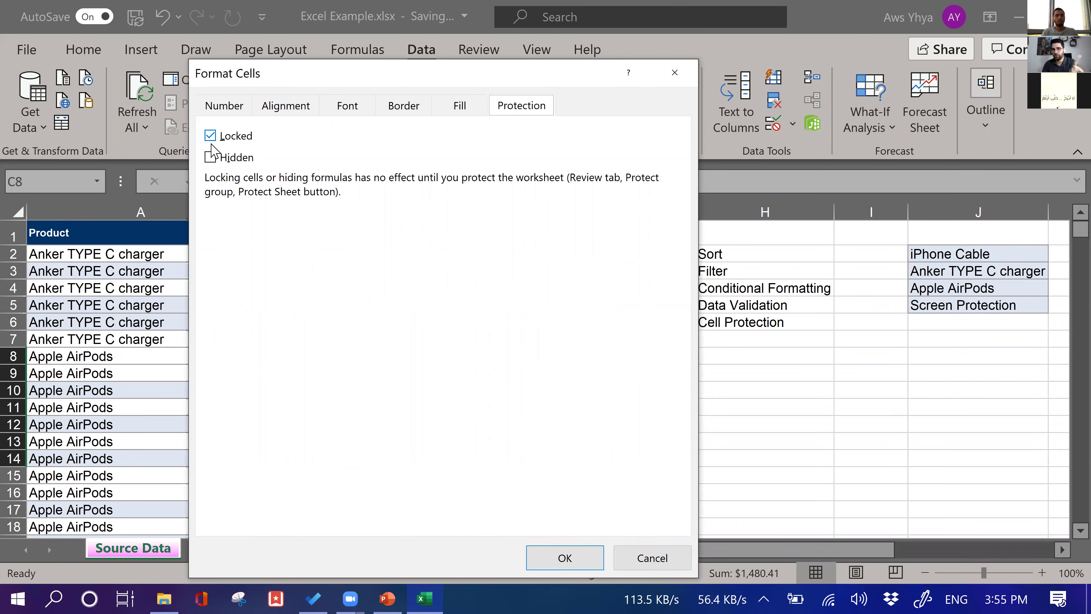
{"action": "left_click", "coordinate": [554, 558]}
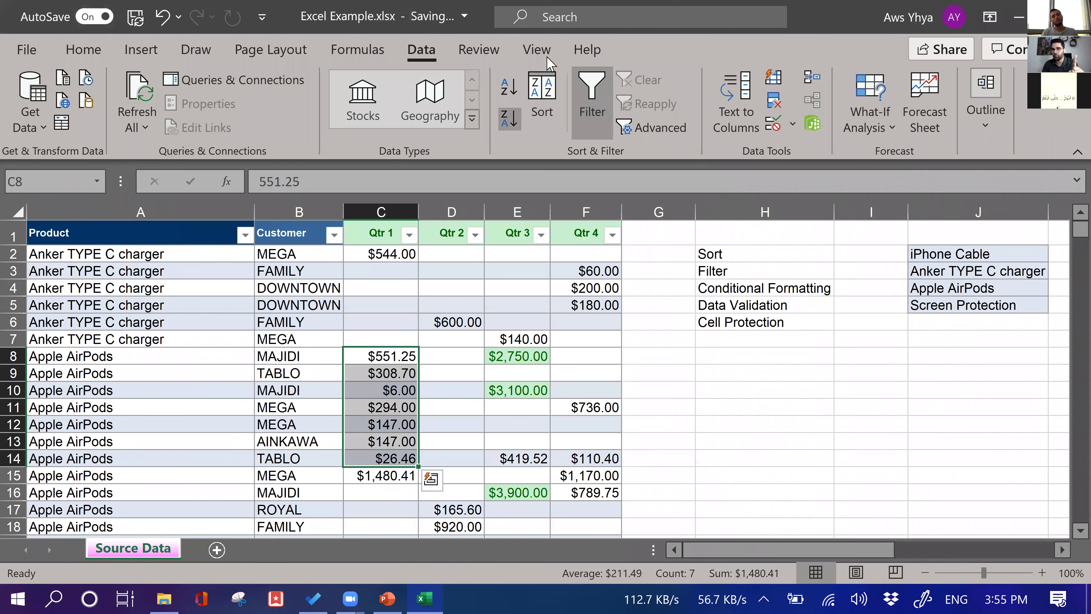
Protect the Source Data sheet with a password, entered and confirmed
{"action": "left_click", "coordinate": [538, 51]}
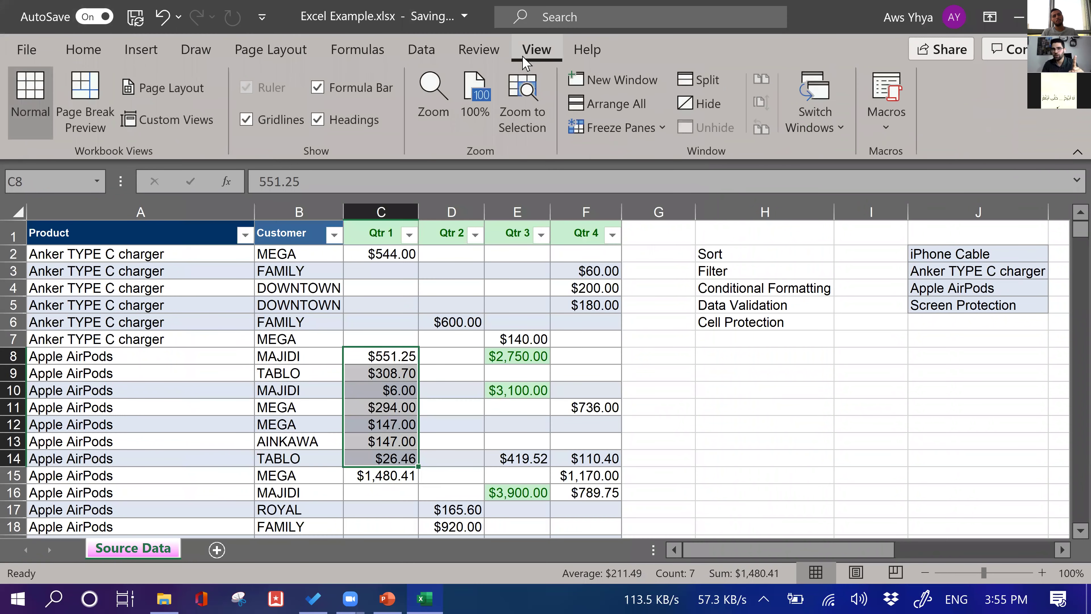
{"action": "left_click", "coordinate": [489, 54]}
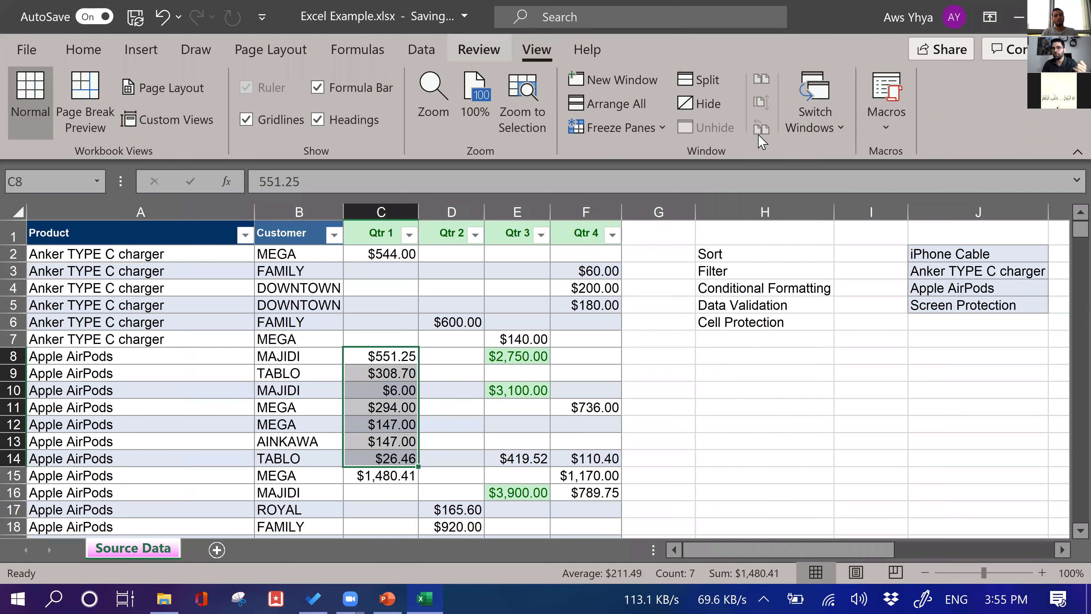
{"action": "left_click", "coordinate": [792, 136]}
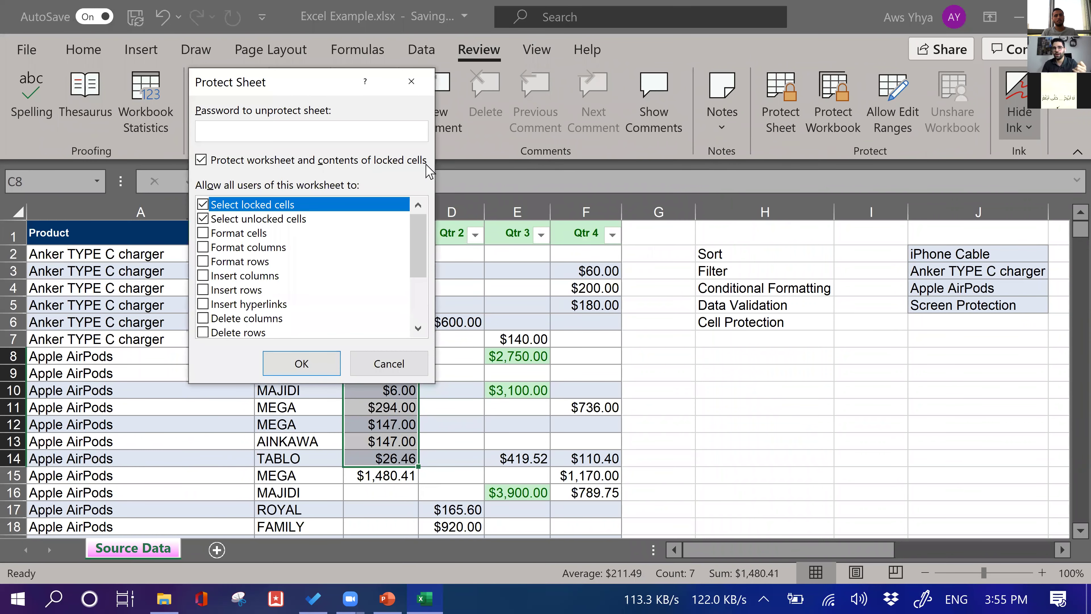
{"action": "type", "text": "12"}
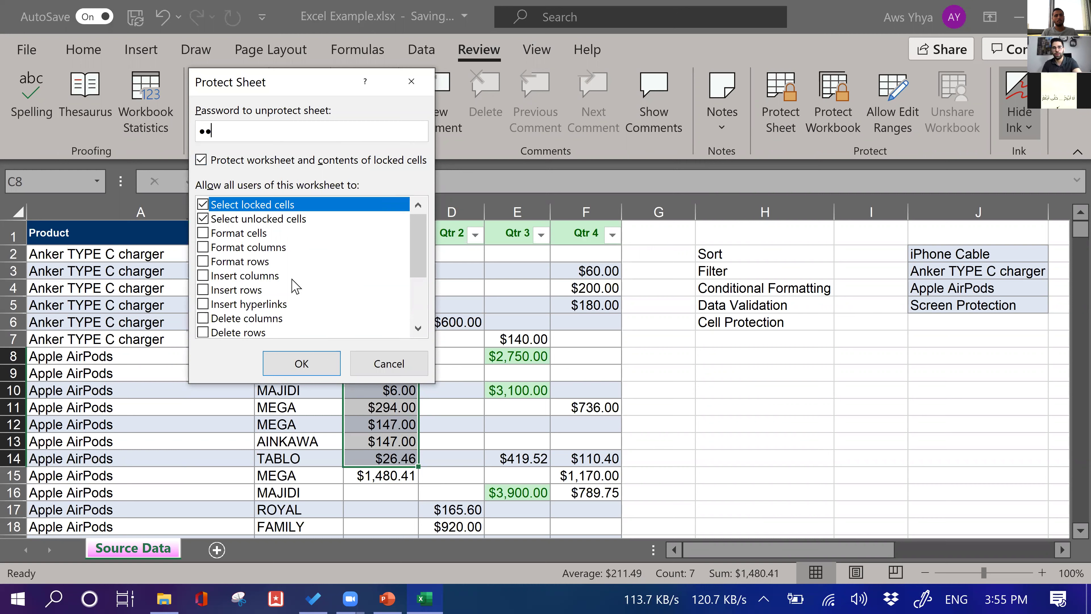
{"action": "type", "text": "3"}
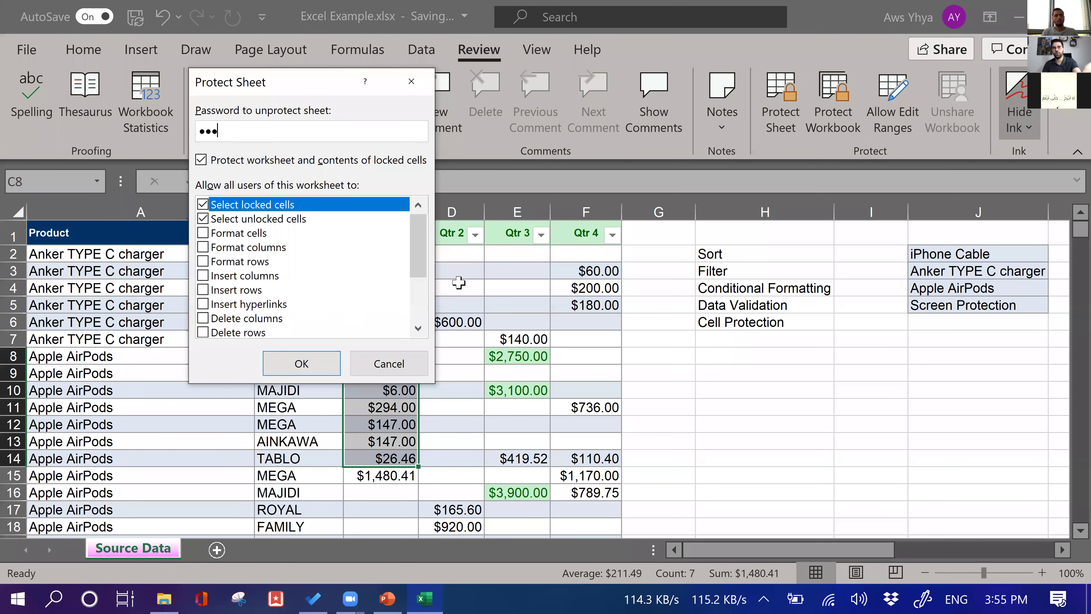
{"action": "key", "text": "Return"}
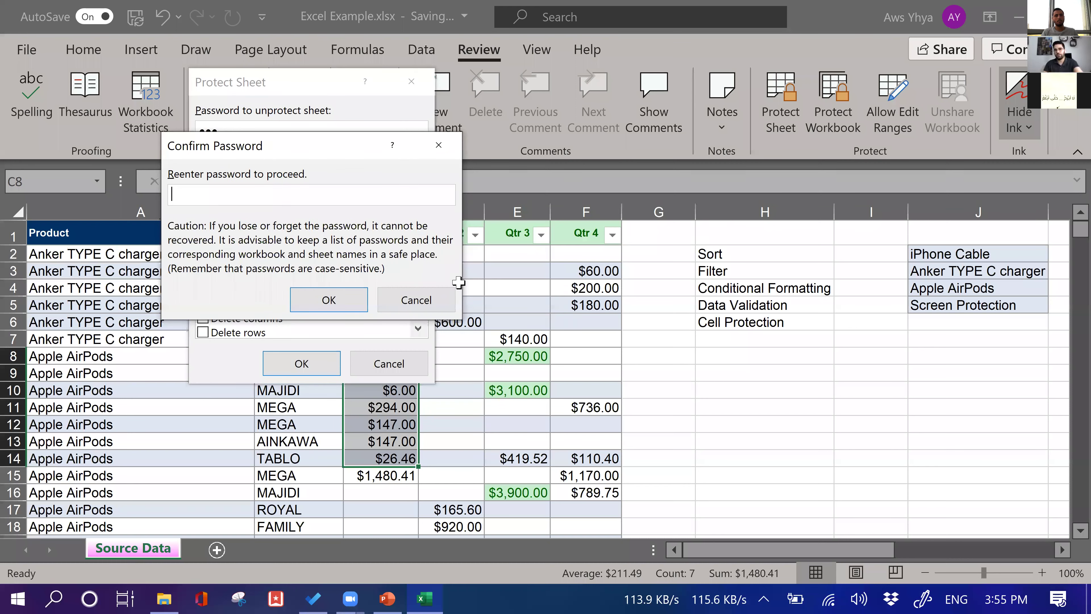
{"action": "type", "text": "123"}
{"action": "key", "text": "Return"}
{"action": "left_click", "coordinate": [388, 413]}
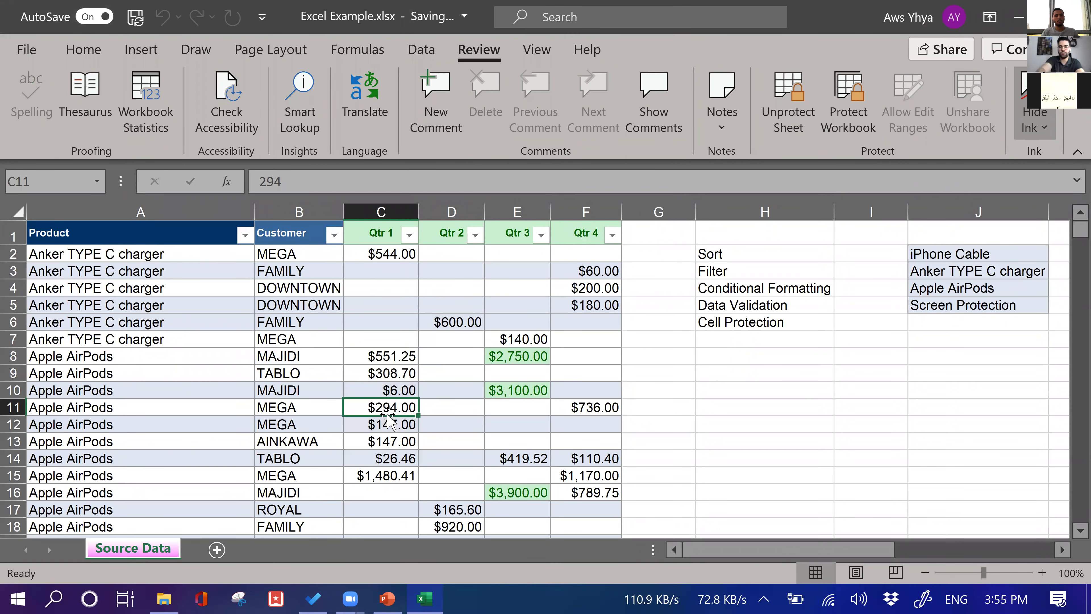
Try editing C11, dismiss the protected-sheet warning, and return to PowerPoint
{"action": "double_click", "coordinate": [388, 414]}
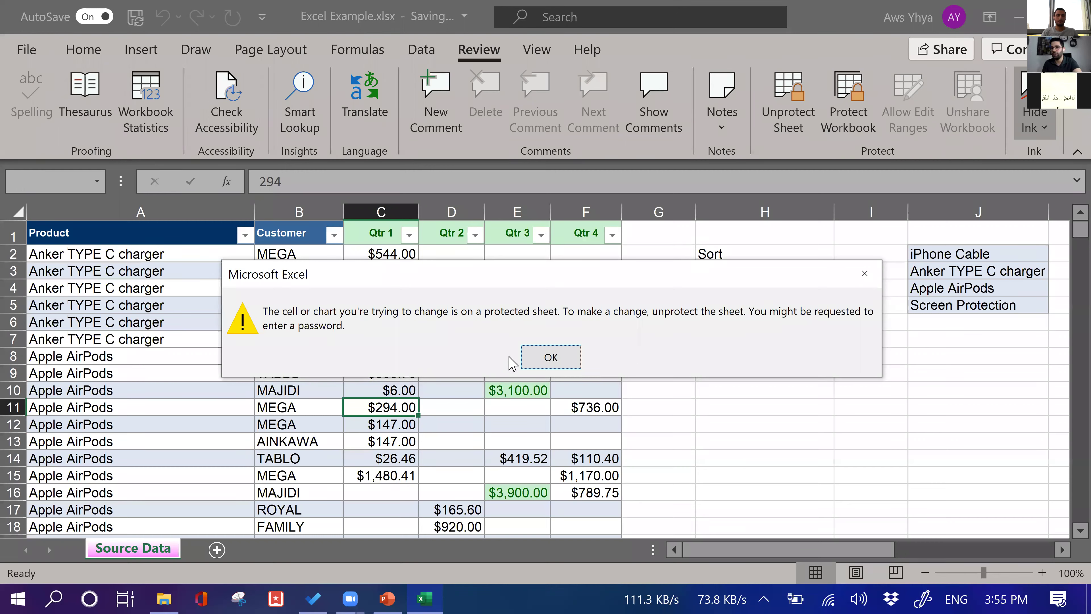
{"action": "left_click", "coordinate": [547, 352]}
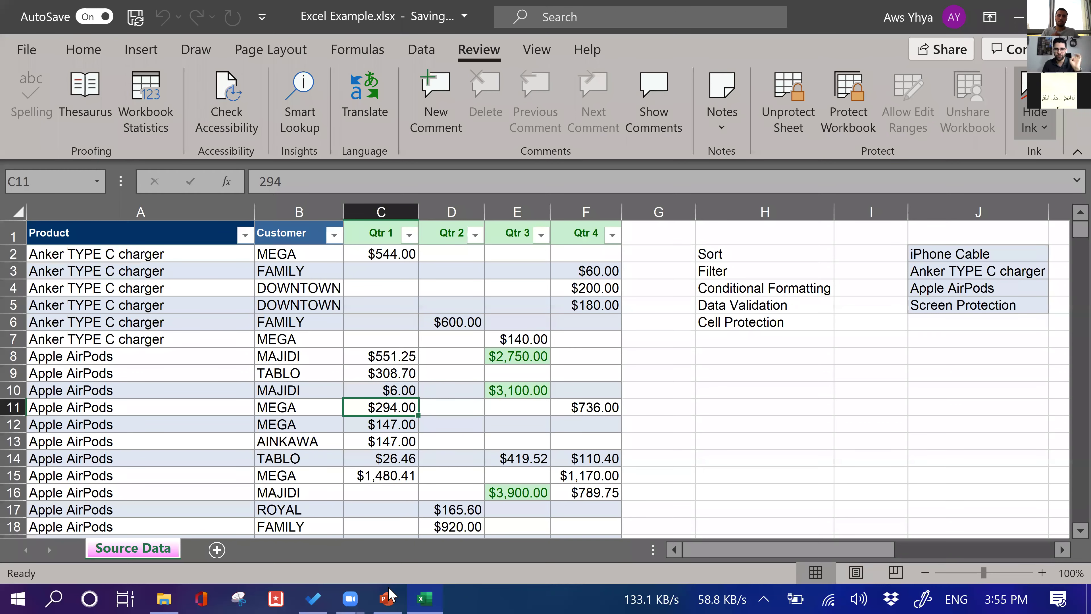
{"action": "left_click", "coordinate": [389, 597]}
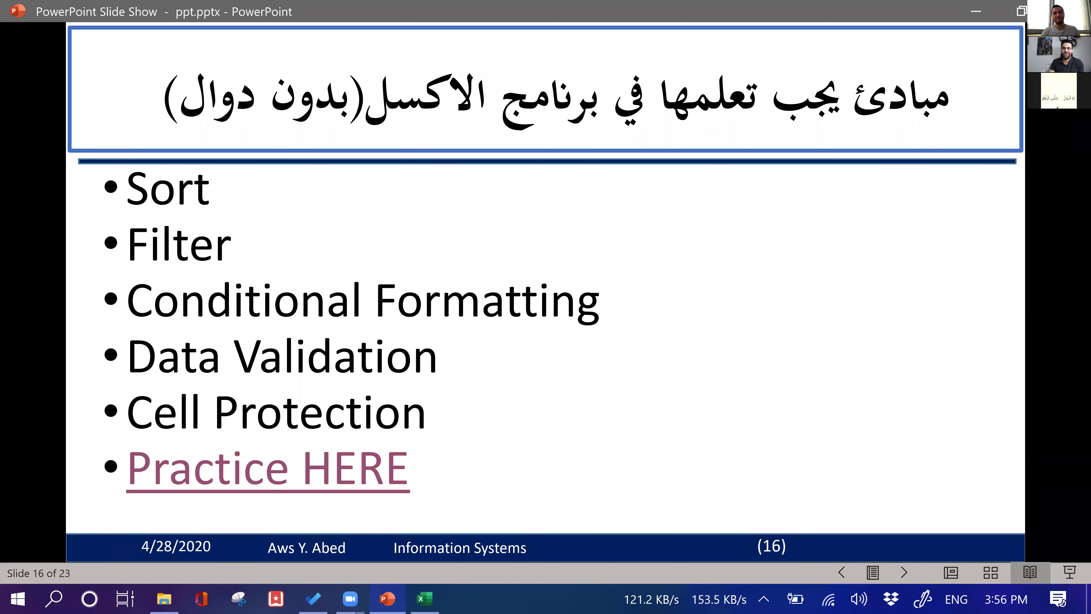
Advance to slide 17, reveal its task-list apps bullet, and bring up Microsoft To Do
{"action": "left_click", "coordinate": [494, 372]}
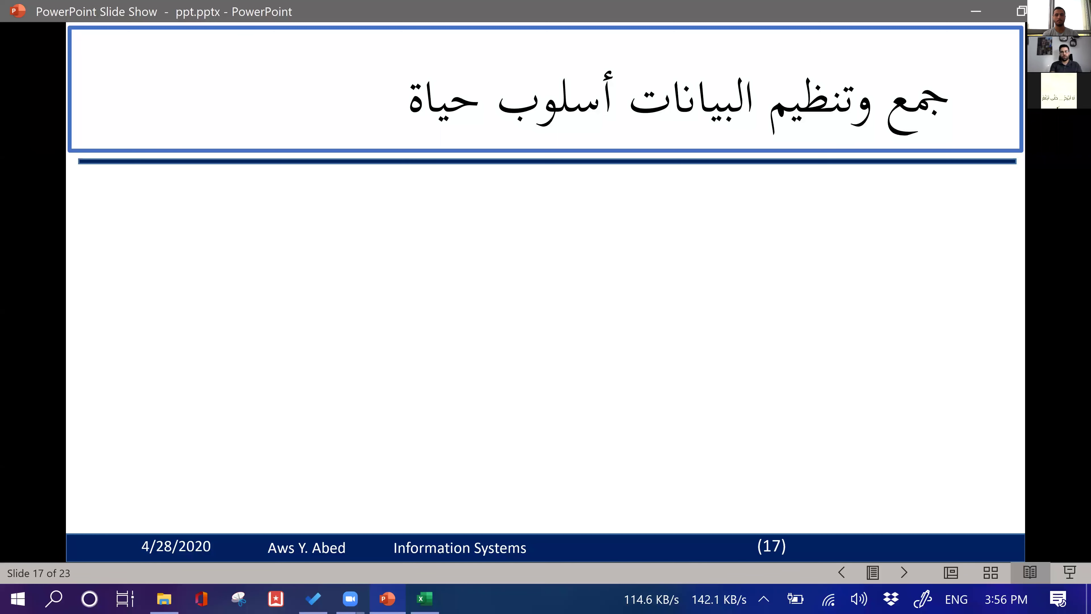
{"action": "left_click", "coordinate": [680, 212]}
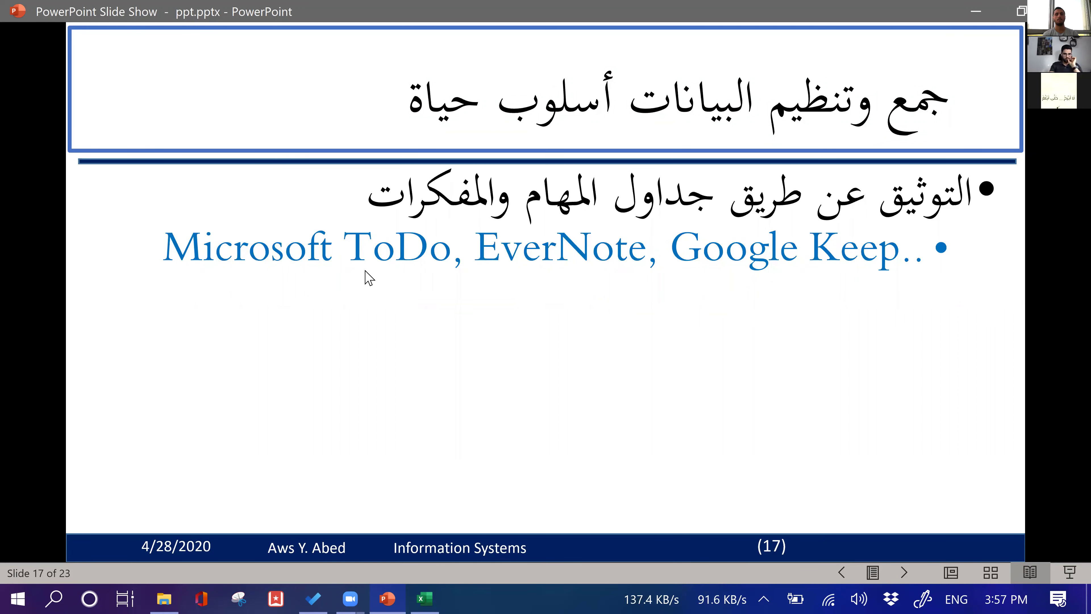
{"action": "left_click", "coordinate": [308, 595]}
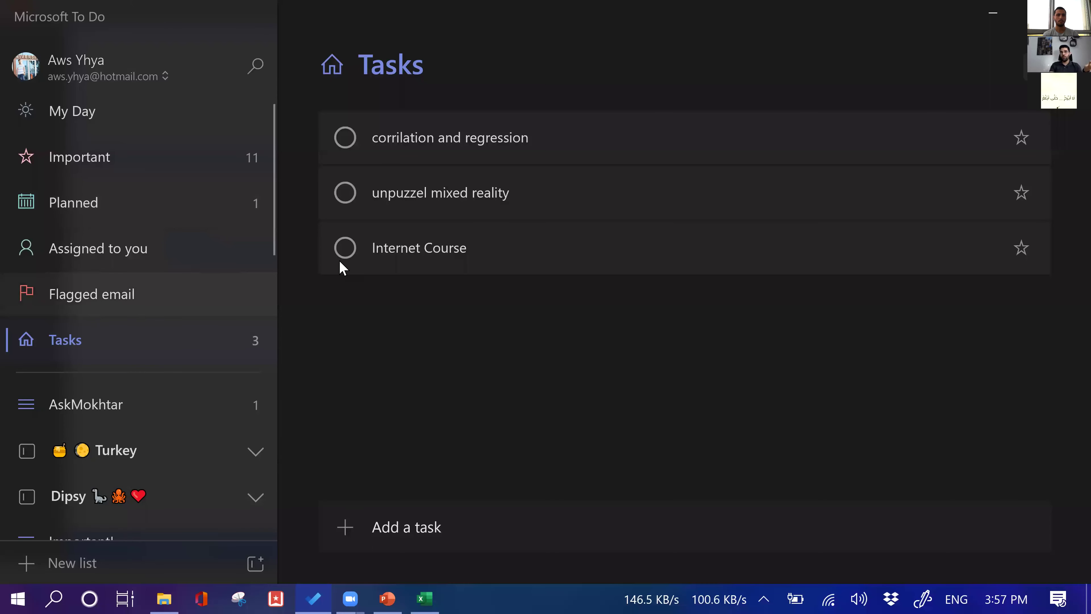
Open the corrilation and regression task details, view list and task menus, then return to PowerPoint
{"action": "left_click", "coordinate": [433, 145]}
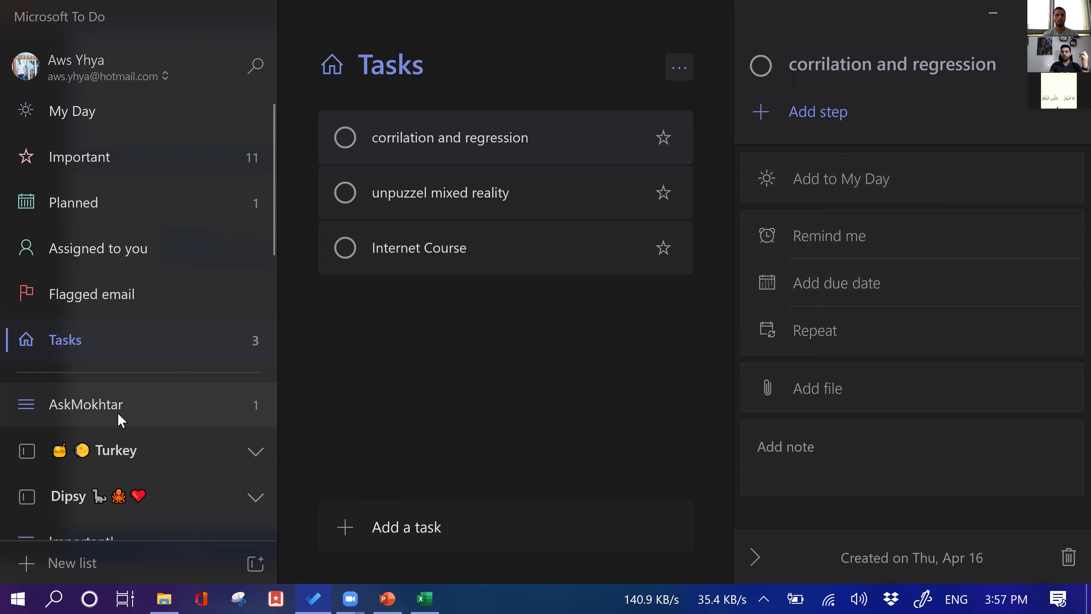
{"action": "left_click", "coordinate": [107, 415]}
{"action": "right_click", "coordinate": [108, 414]}
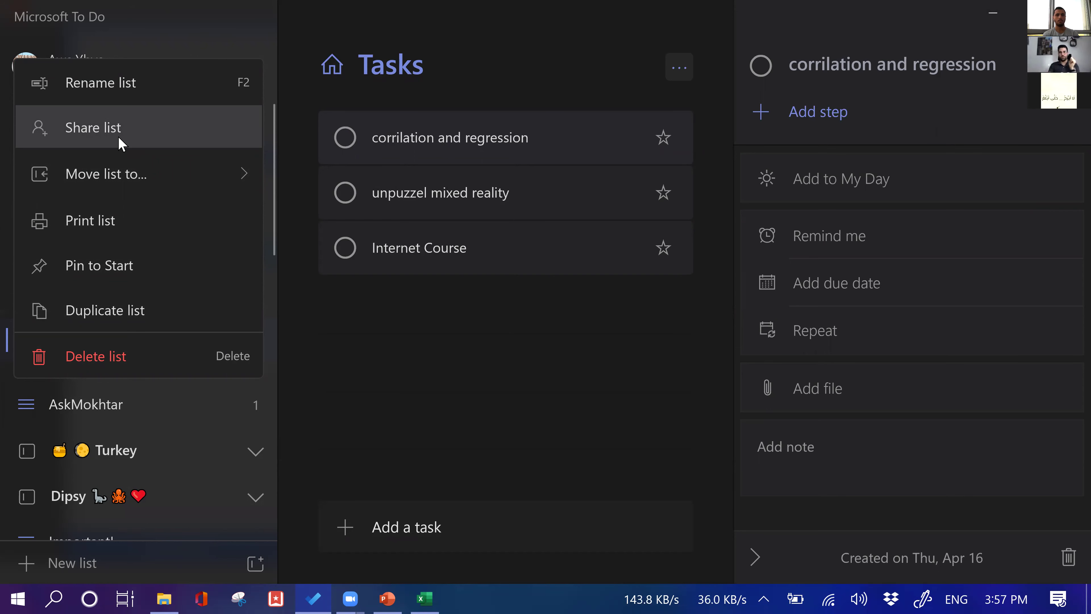
{"action": "left_click", "coordinate": [430, 143]}
{"action": "right_click", "coordinate": [430, 145]}
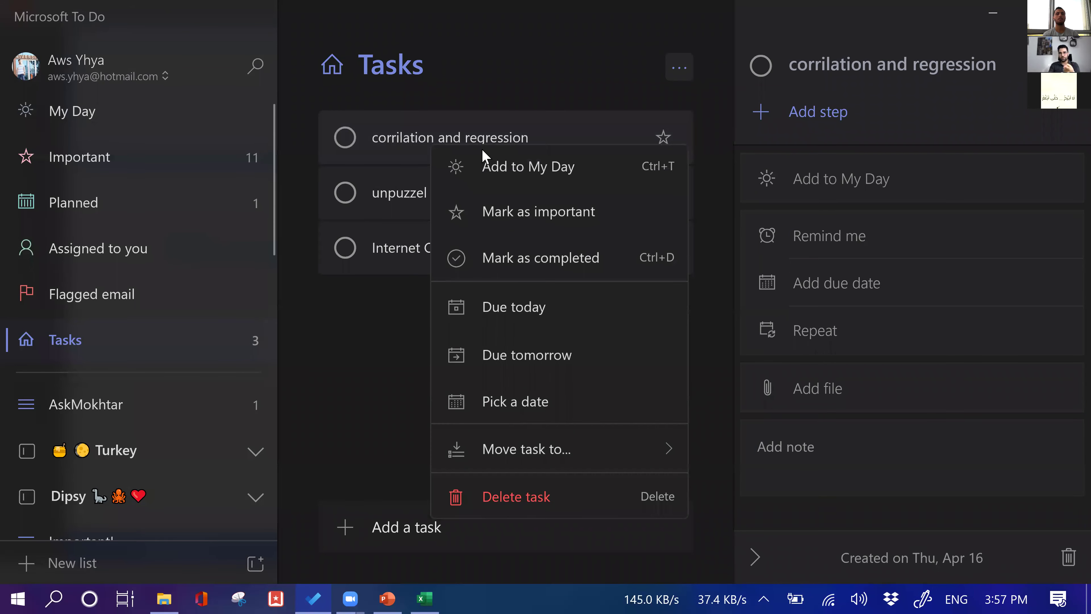
{"action": "left_click", "coordinate": [336, 343]}
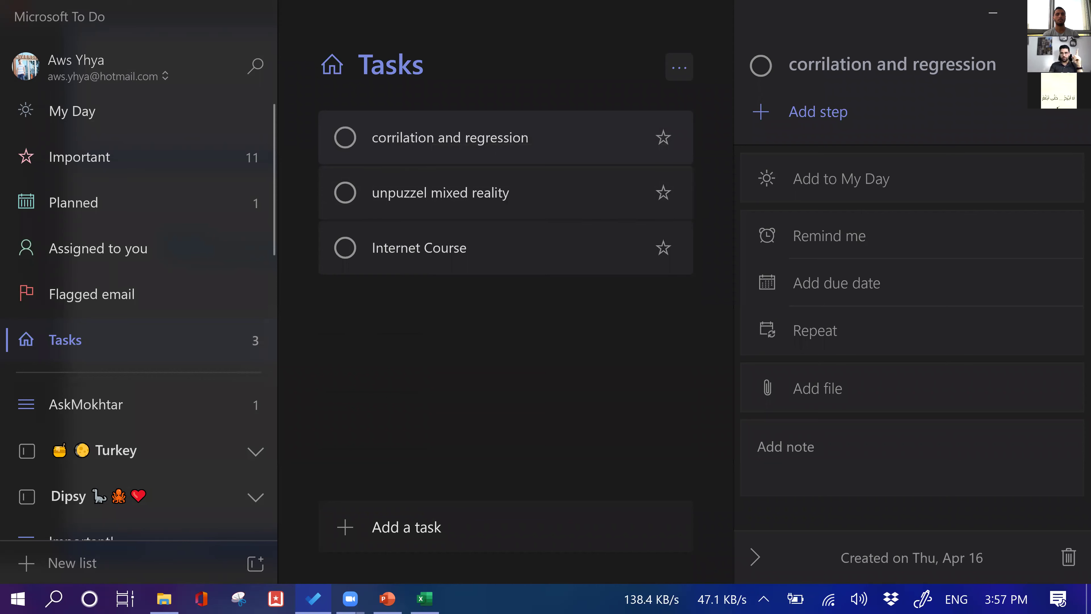
{"action": "key", "text": "alt+Tab"}
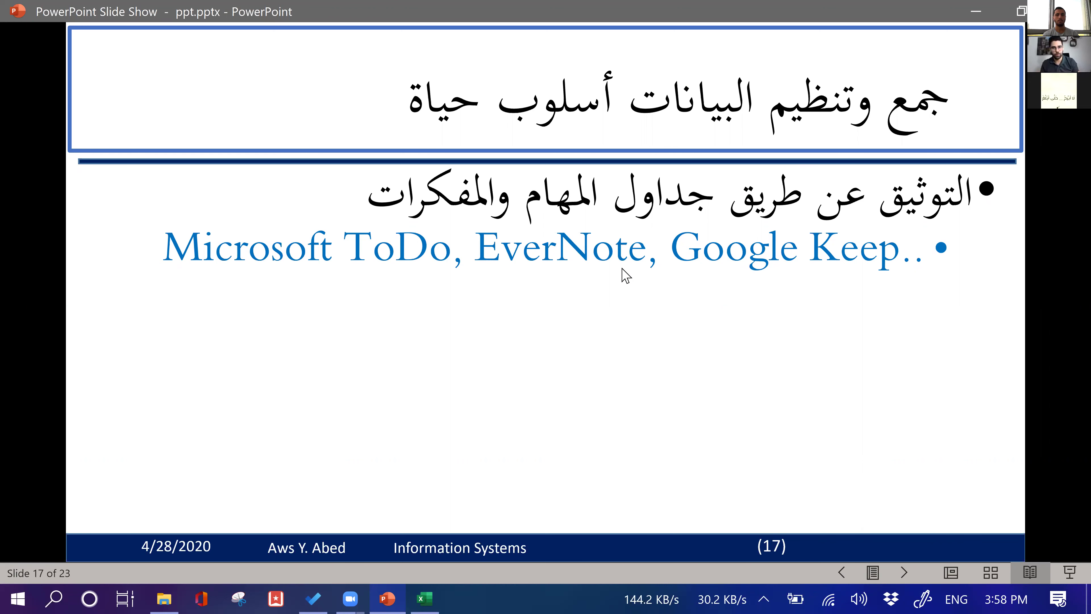
Advance slide 17's animation to bring in the bullet listing Google Drive, OneDrive, DropBox and Box
{"action": "left_click", "coordinate": [594, 298]}
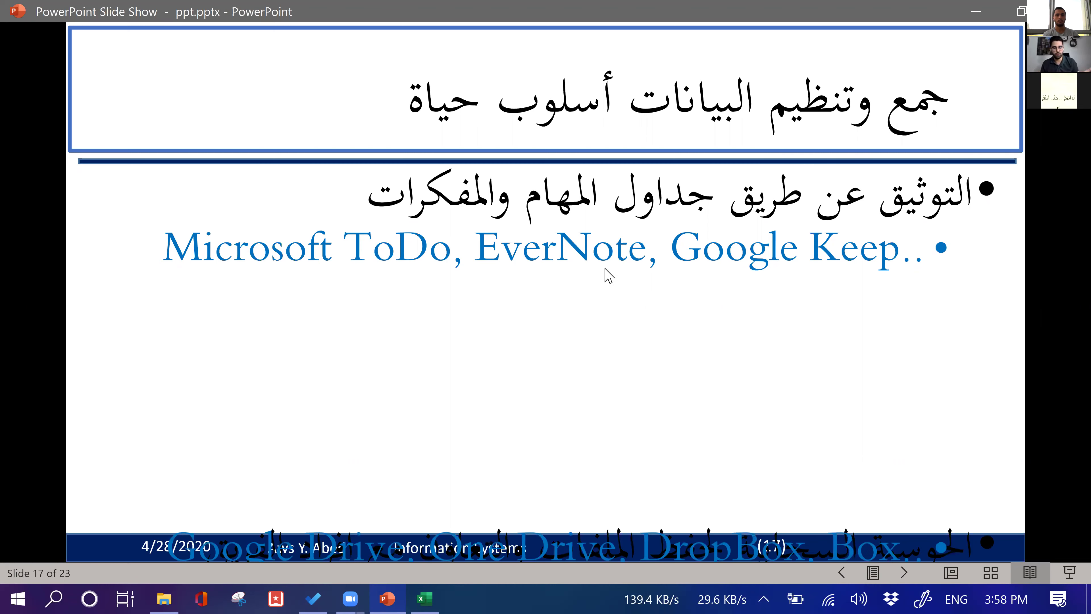